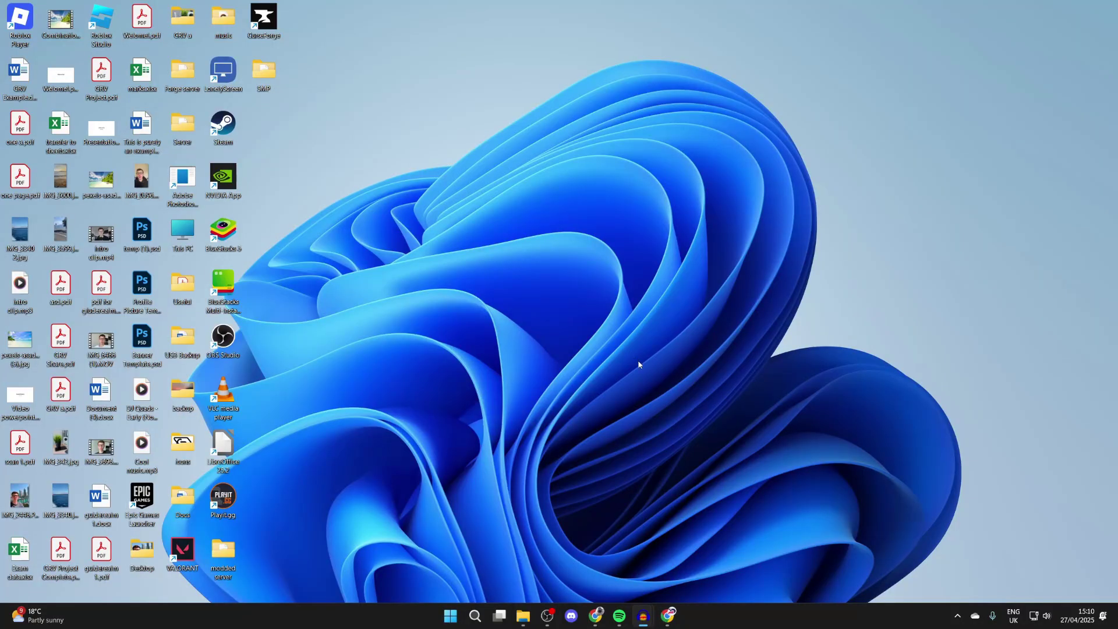
Step: Google 'iris shaders minecraft' and open the Iris Shaders project on CurseForge
left_click(669, 615)
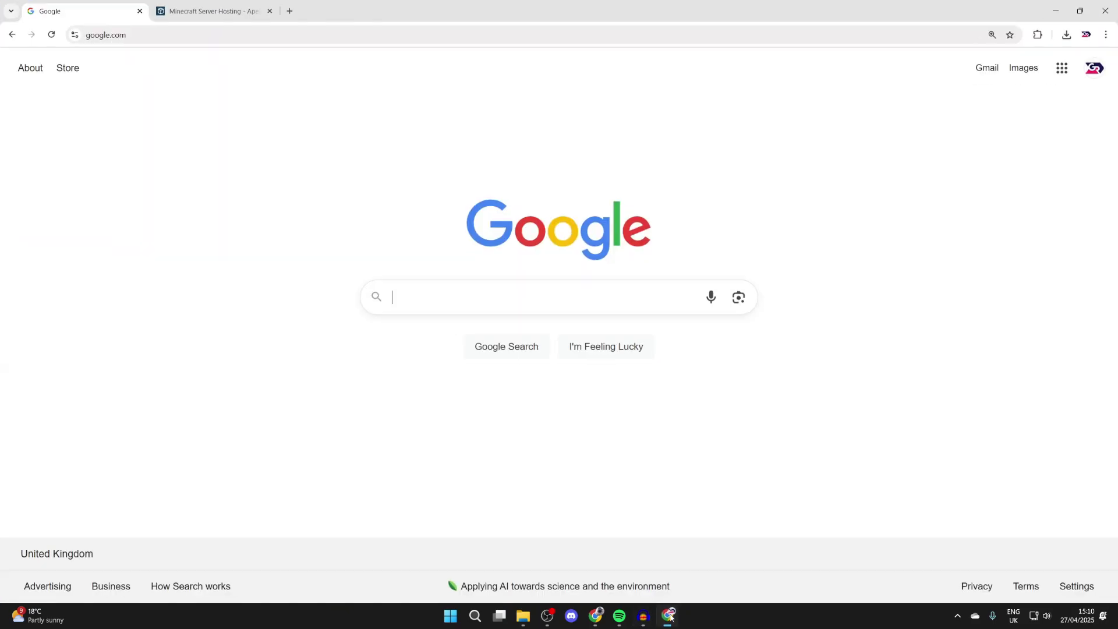
left_click(623, 291)
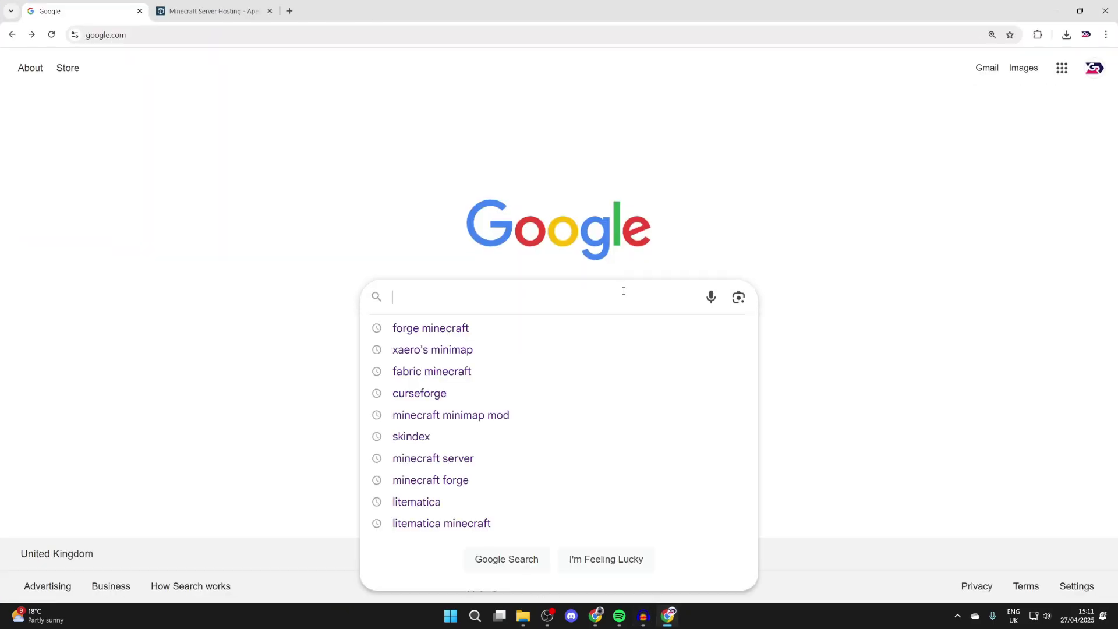
type("iris shaders minecraft")
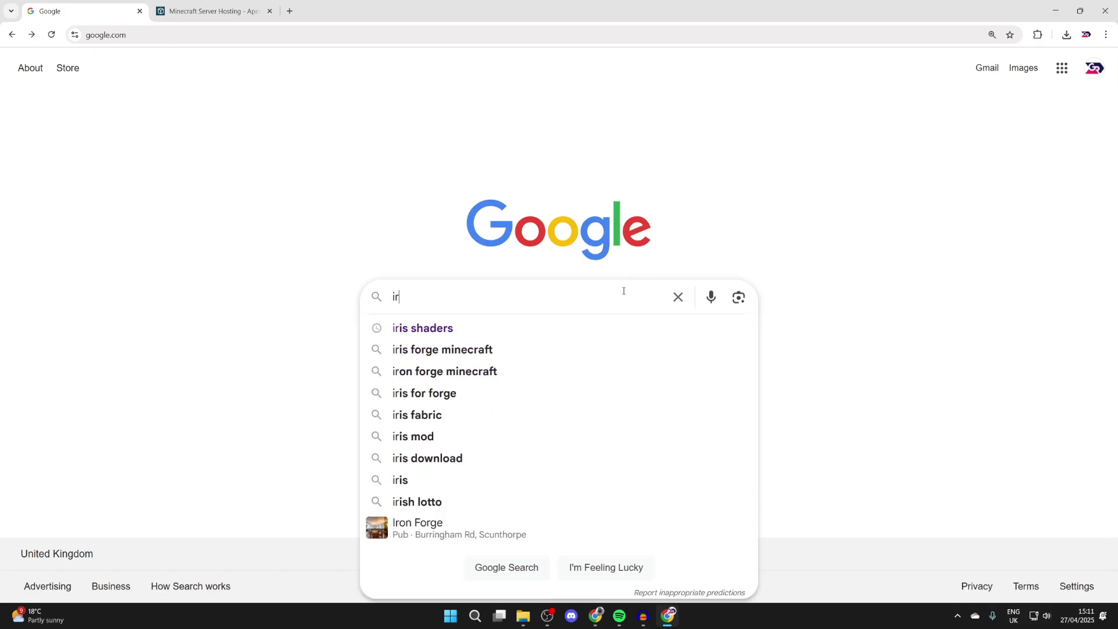
key("Return")
scroll(462, 328, "down", 5)
left_click(250, 272)
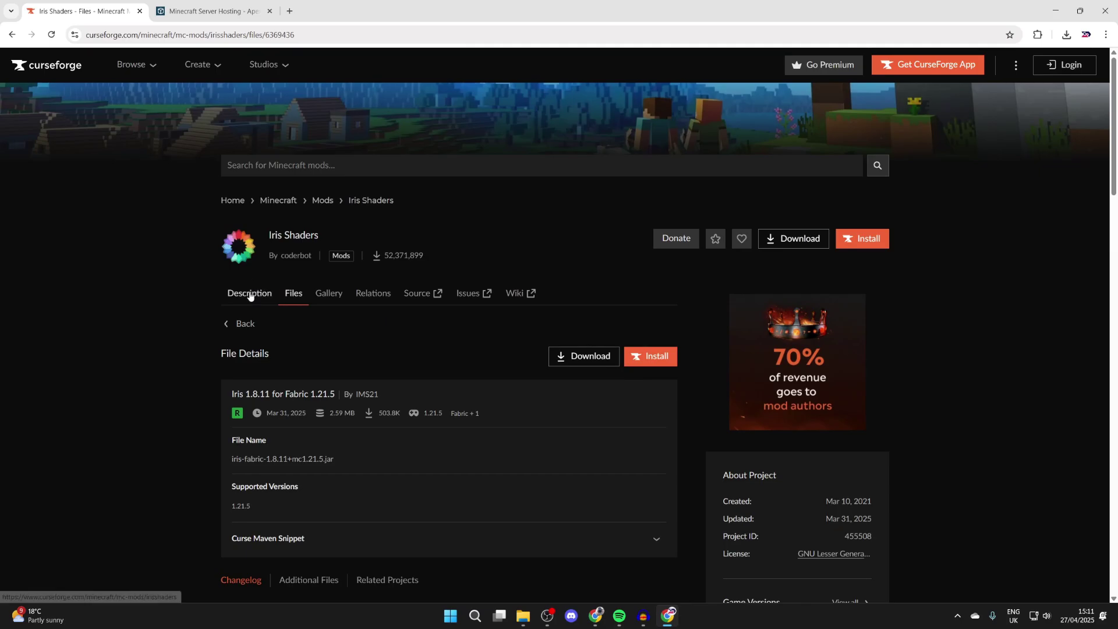
Step: Download the Iris 1.8.11 for Fabric 1.21.5 file from the project's Files list
left_click(249, 293)
left_click(297, 294)
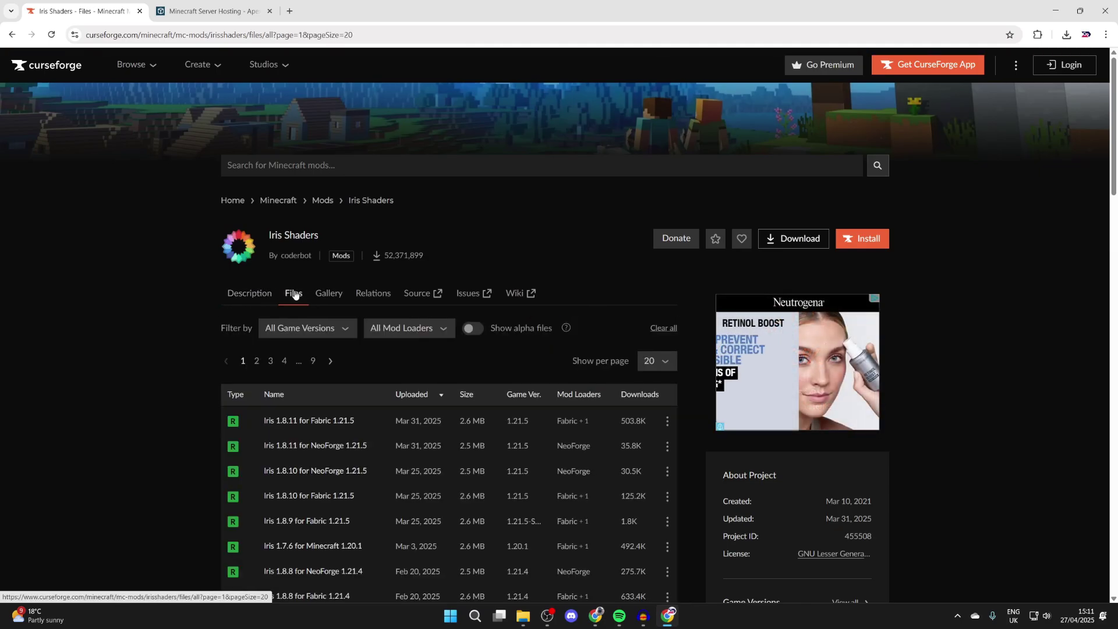
scroll(522, 286, "down", 2)
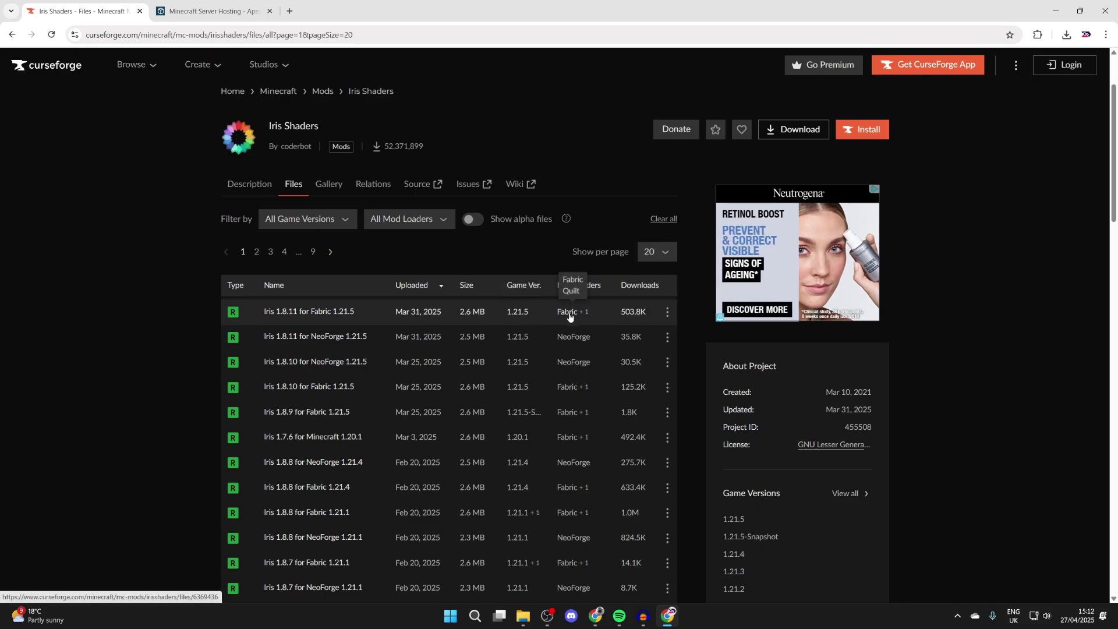
left_click(667, 312)
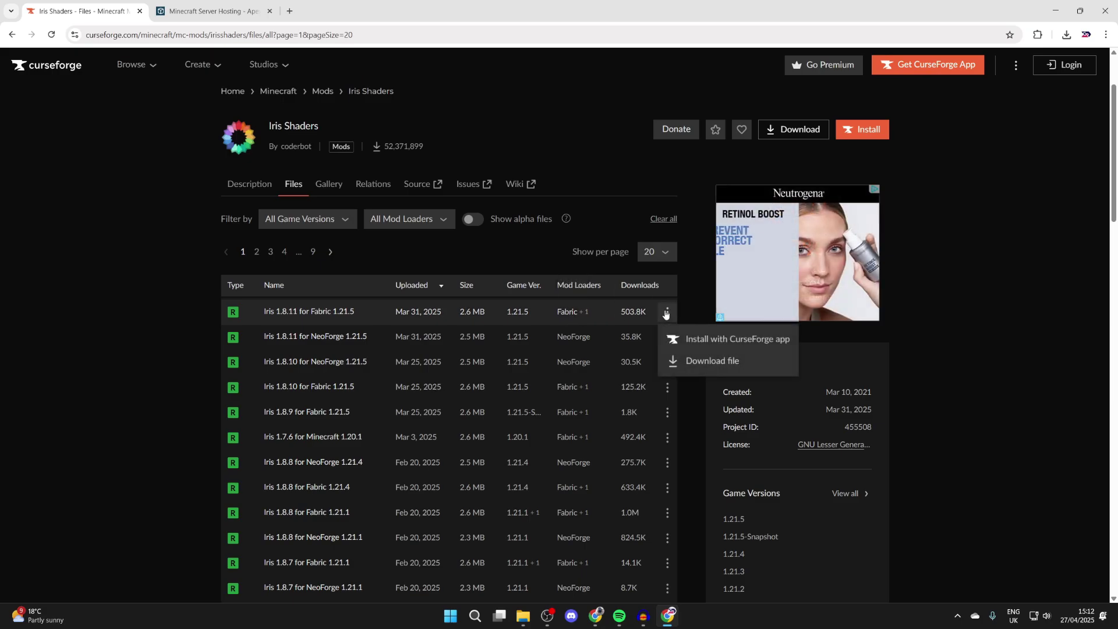
left_click(726, 373)
left_click(11, 33)
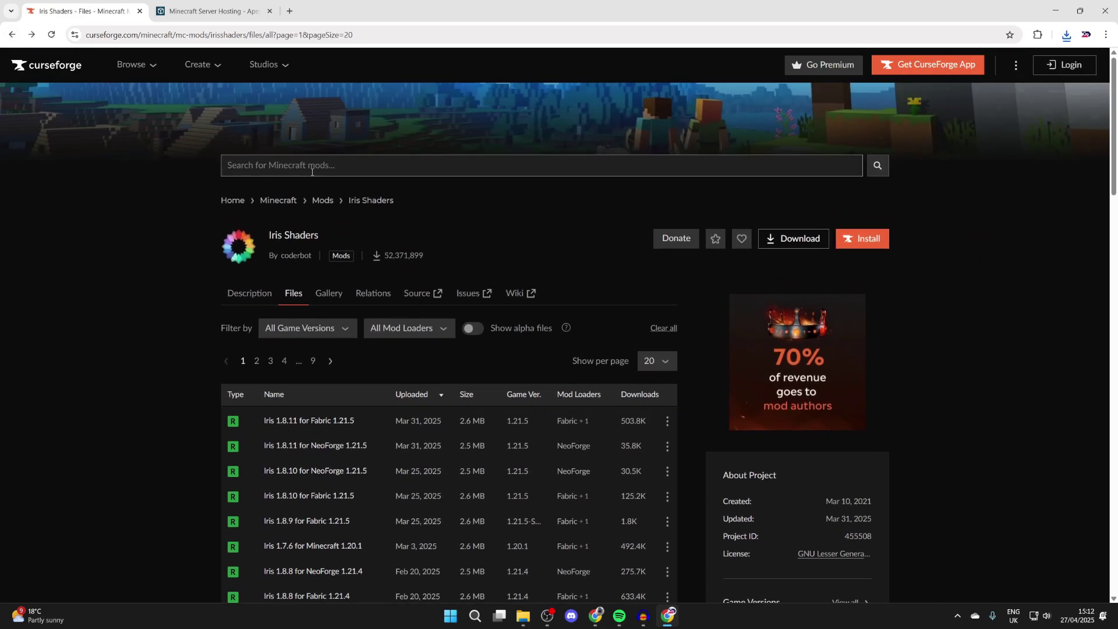
Step: Search CurseForge for 'sodium' and download Sodium 0.6.13 for Fabric 1.21.5 from its Files list
type("sodium")
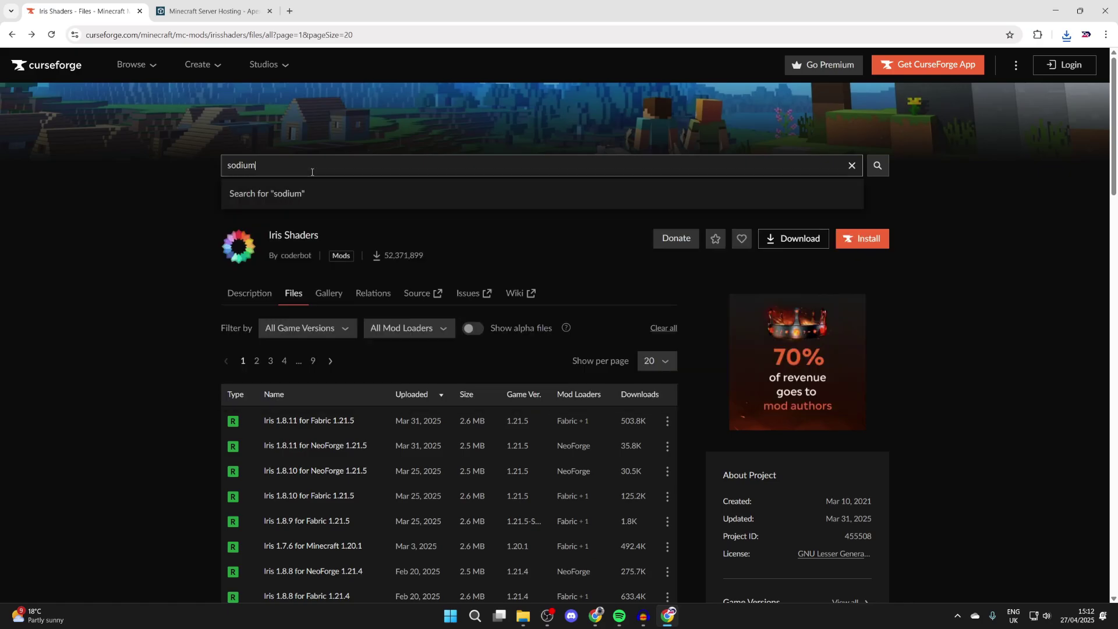
key("Return")
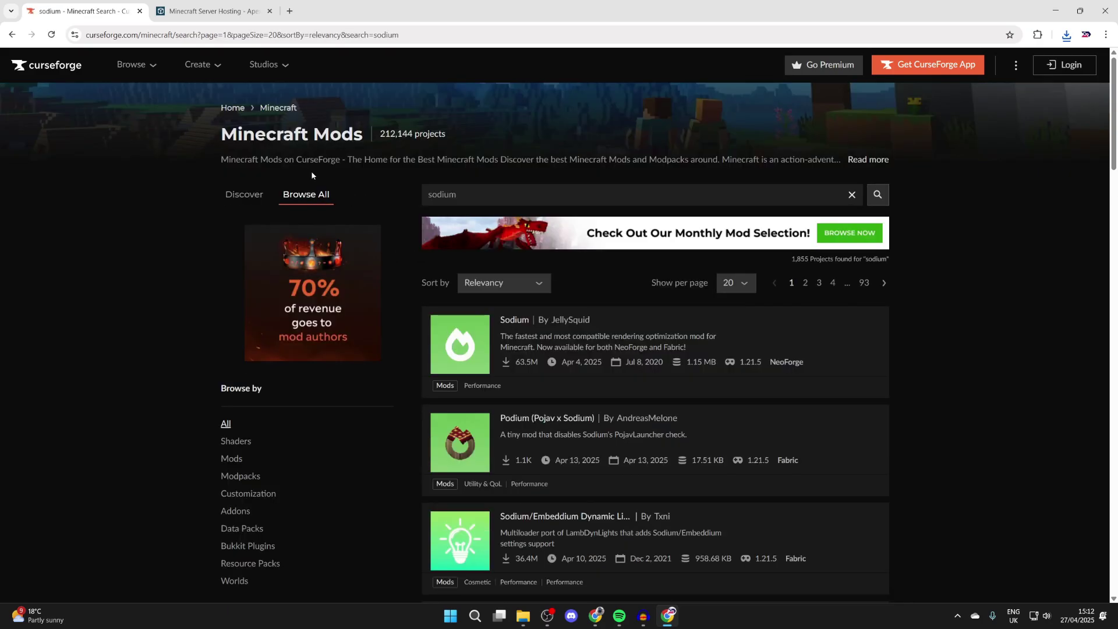
left_click(461, 342)
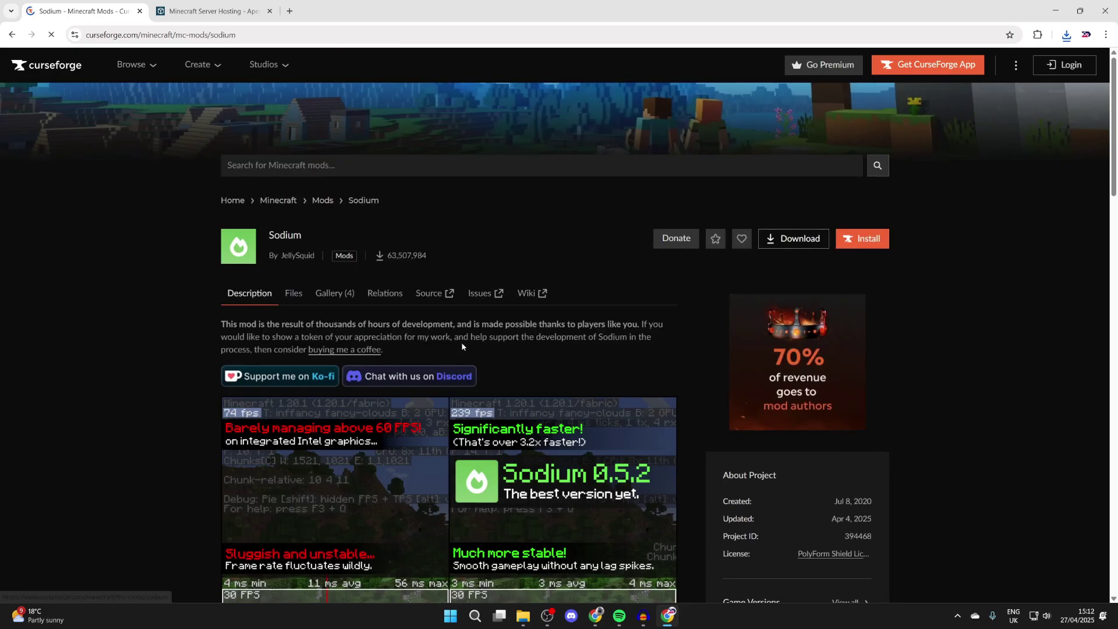
left_click(297, 297)
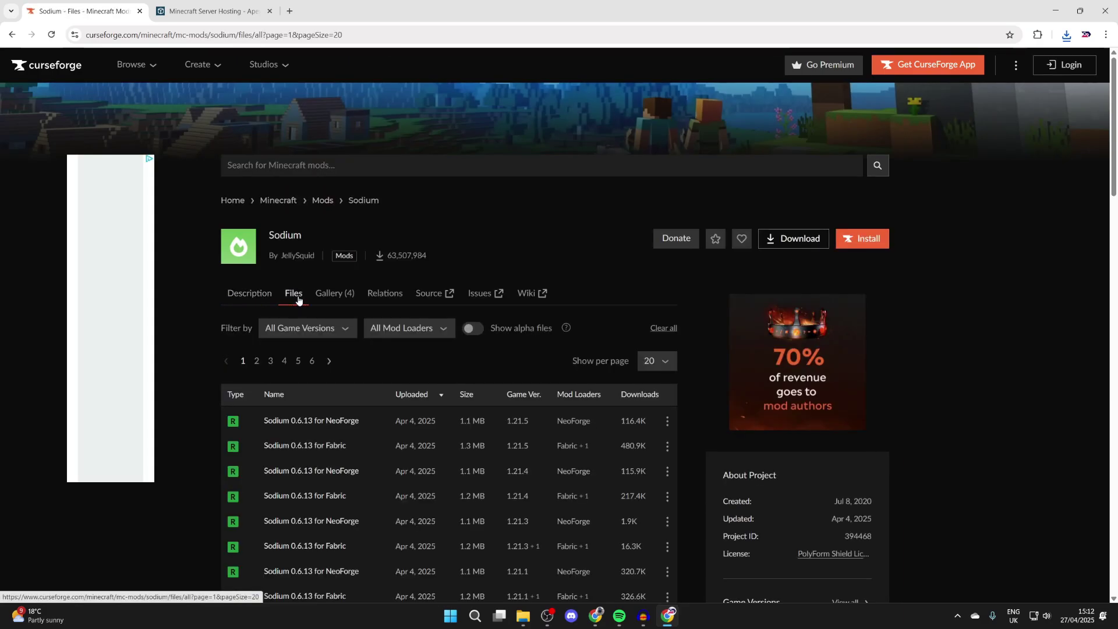
scroll(299, 297, "down", 1)
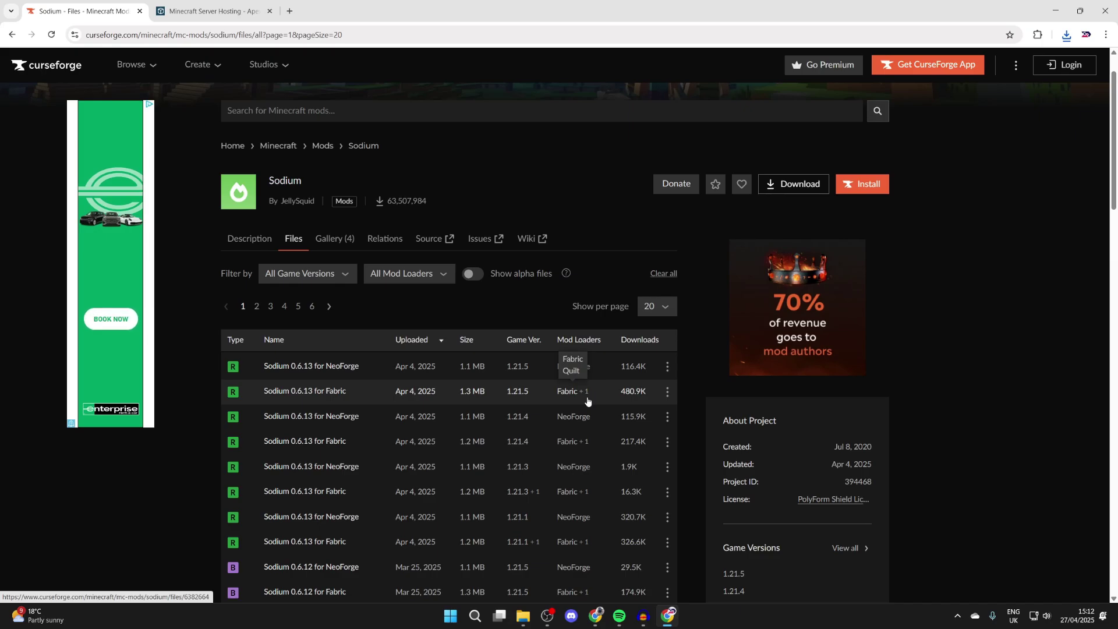
left_click(667, 391)
left_click(690, 439)
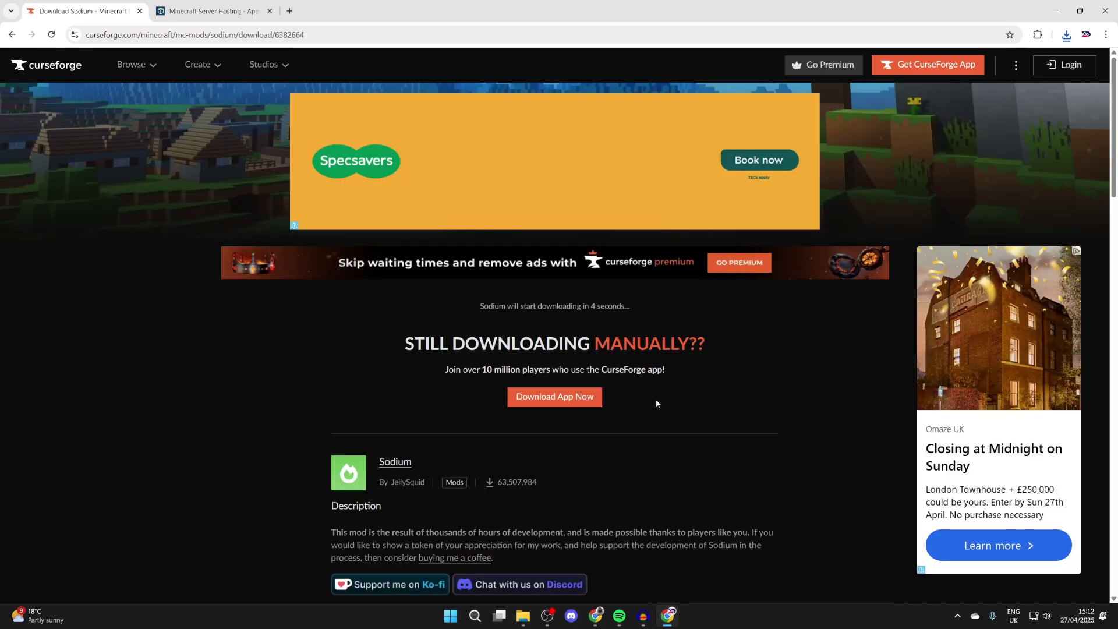
Step: Search CurseForge for 'complementary s' and open the Complementary Shaders - Reimagined project
left_click(12, 34)
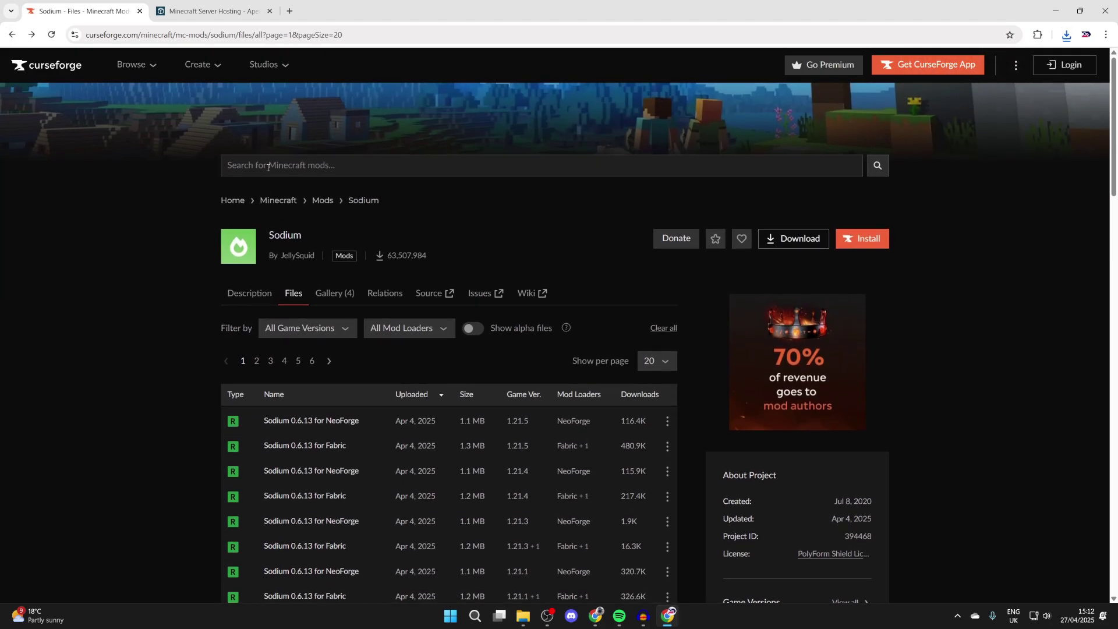
left_click(269, 165)
type("comple")
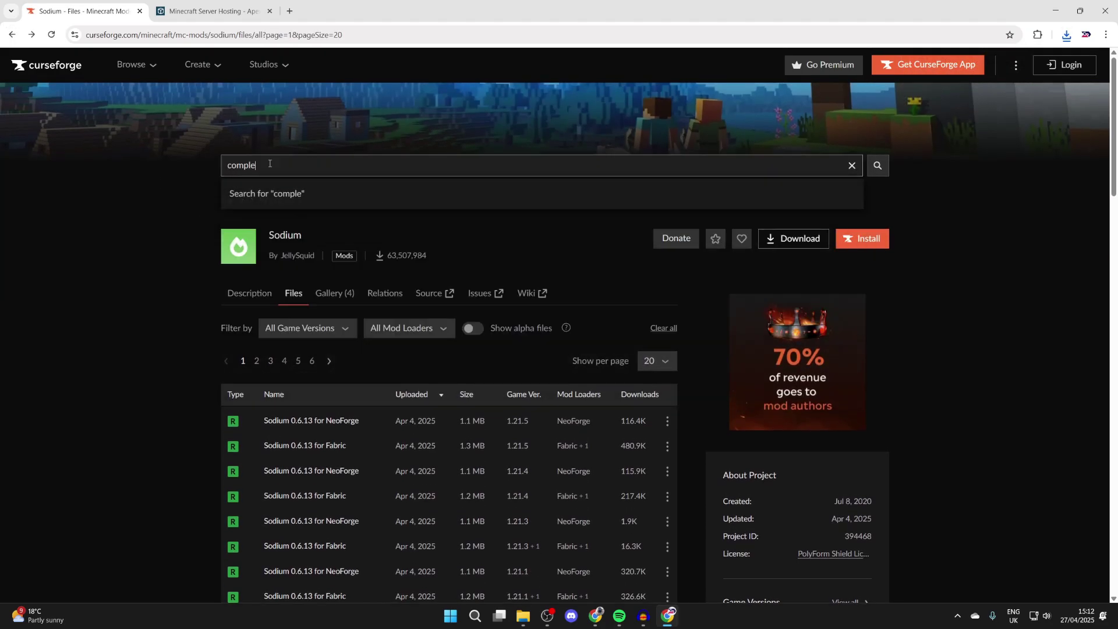
type("mentary ")
type("shader")
key("Return")
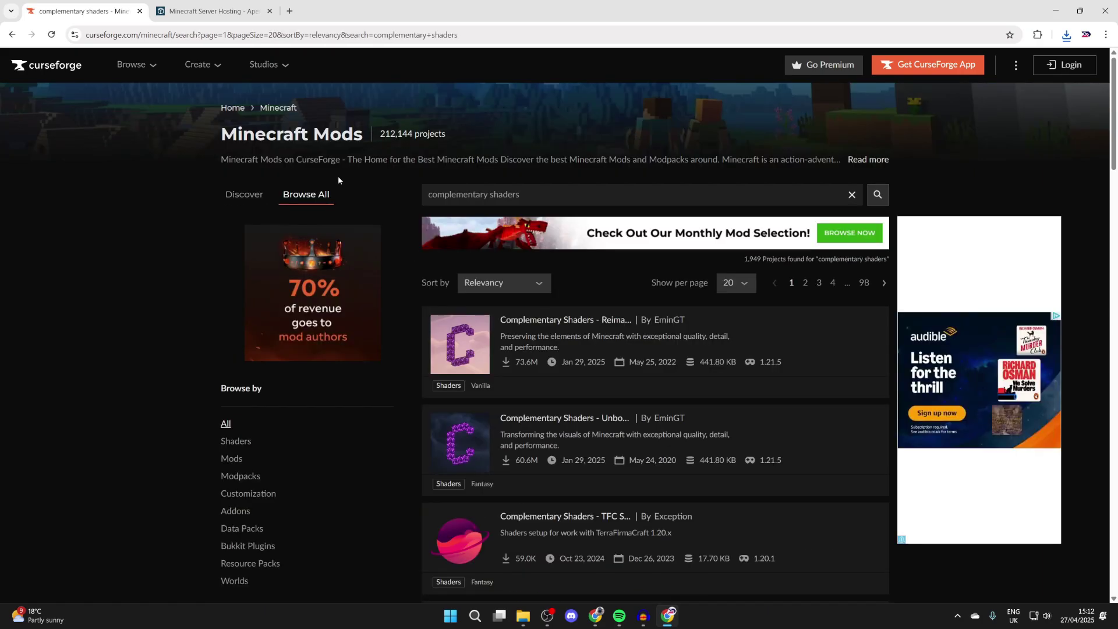
left_click(548, 320)
Step: Download the Complementary Reimagined r5.4 file from the project's Files list
scroll(268, 286, "down", 10)
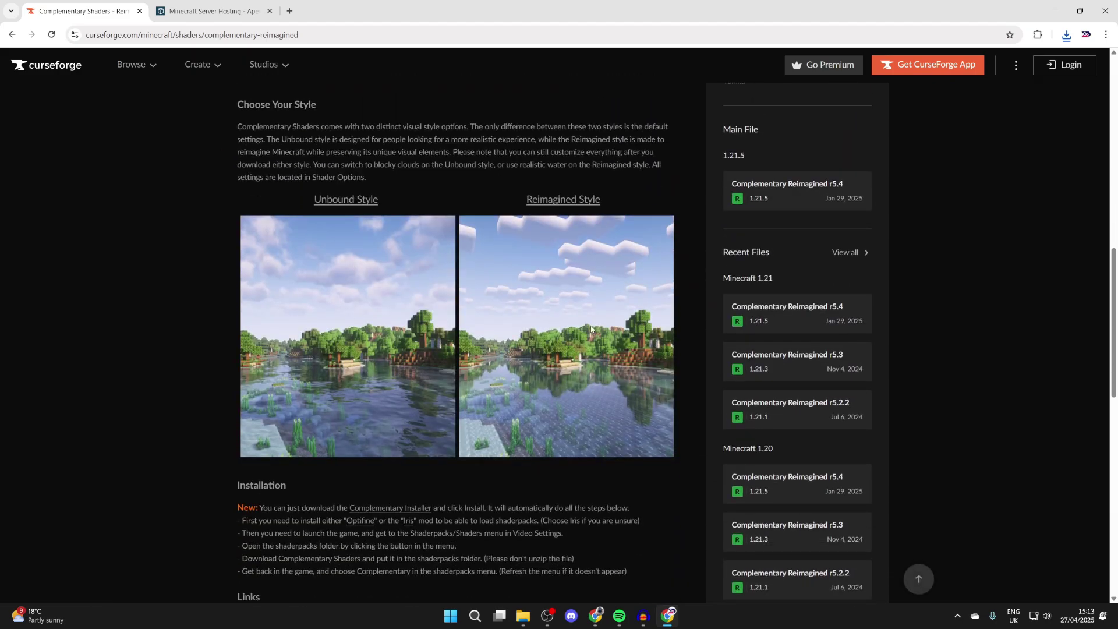
scroll(592, 331, "up", 15)
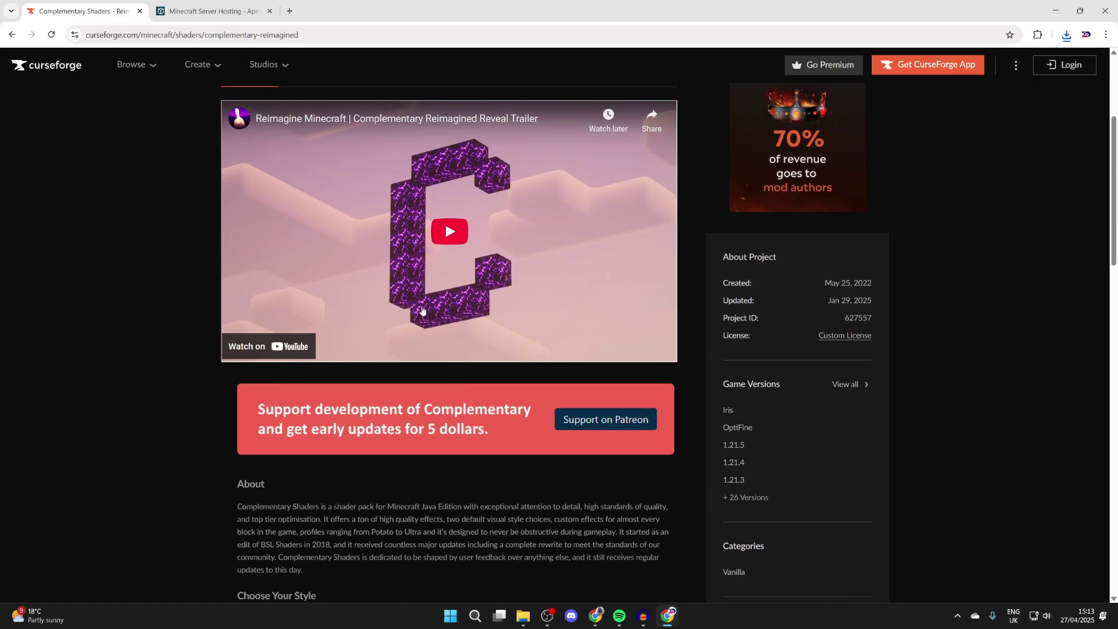
left_click(293, 294)
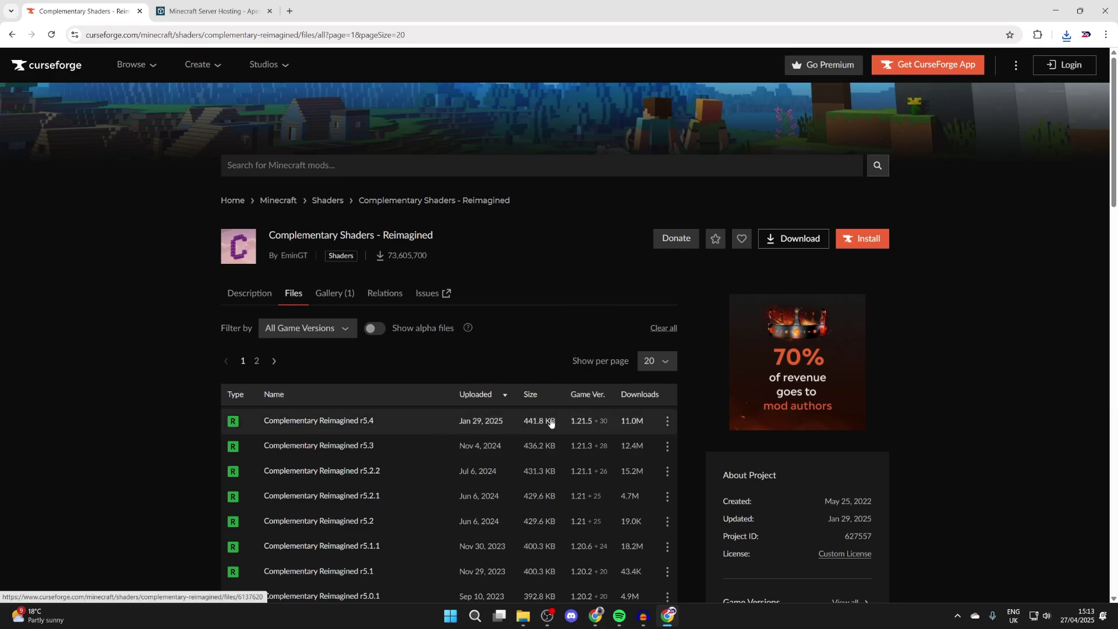
left_click(668, 422)
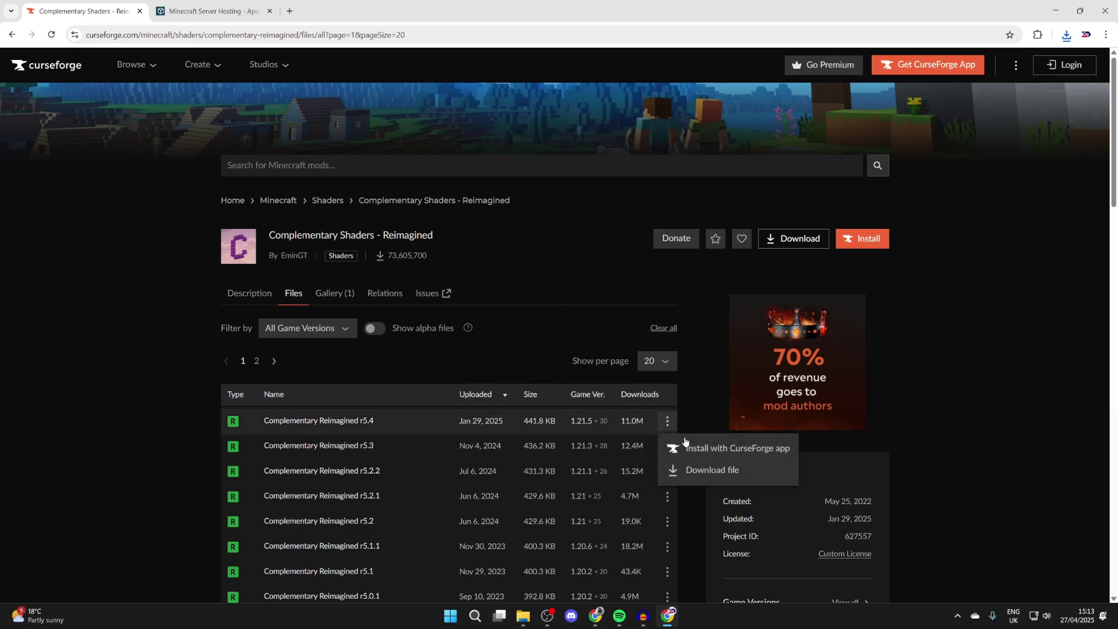
left_click(697, 472)
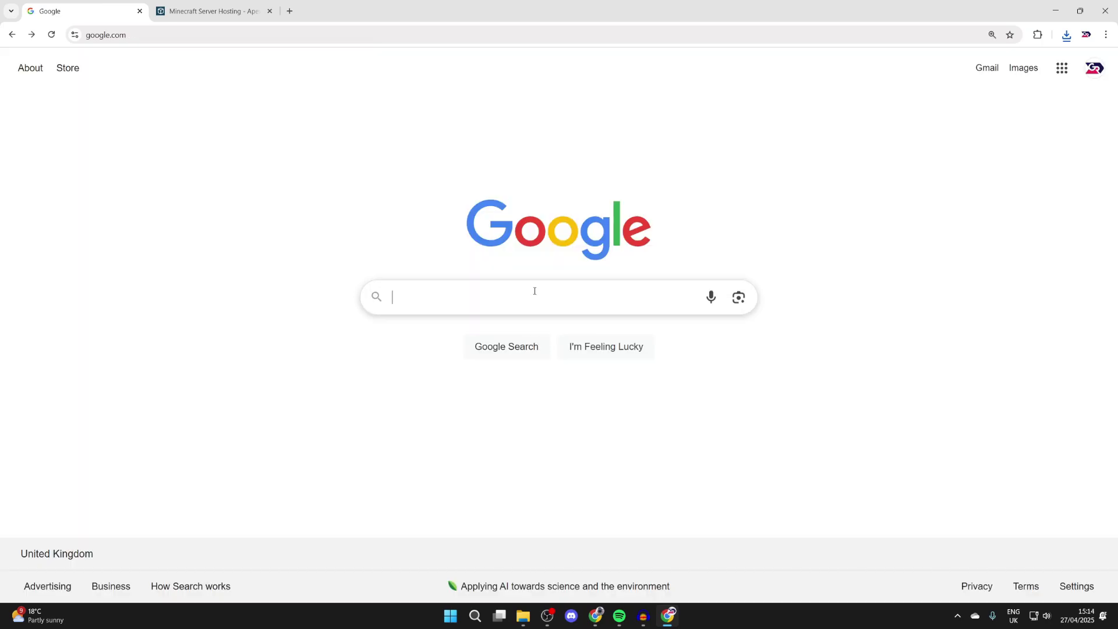
Step: Google 'fabric minecraft', download the Windows Fabric installer from fabricmc.net, and open the Fabric API page
left_click(532, 289)
type("fabric minecraft")
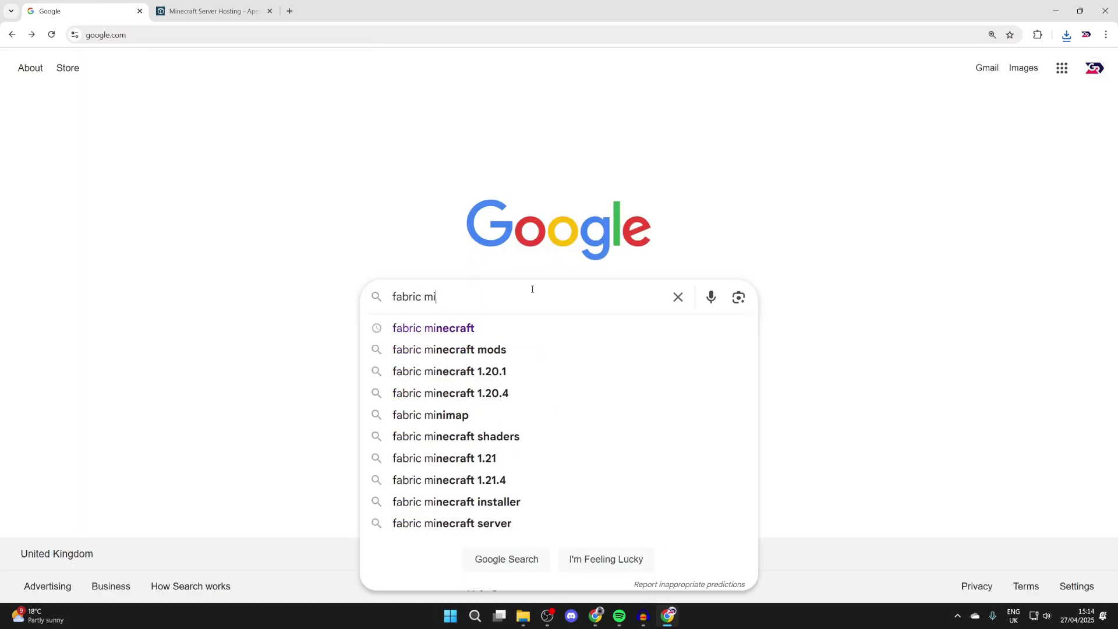
key("Return")
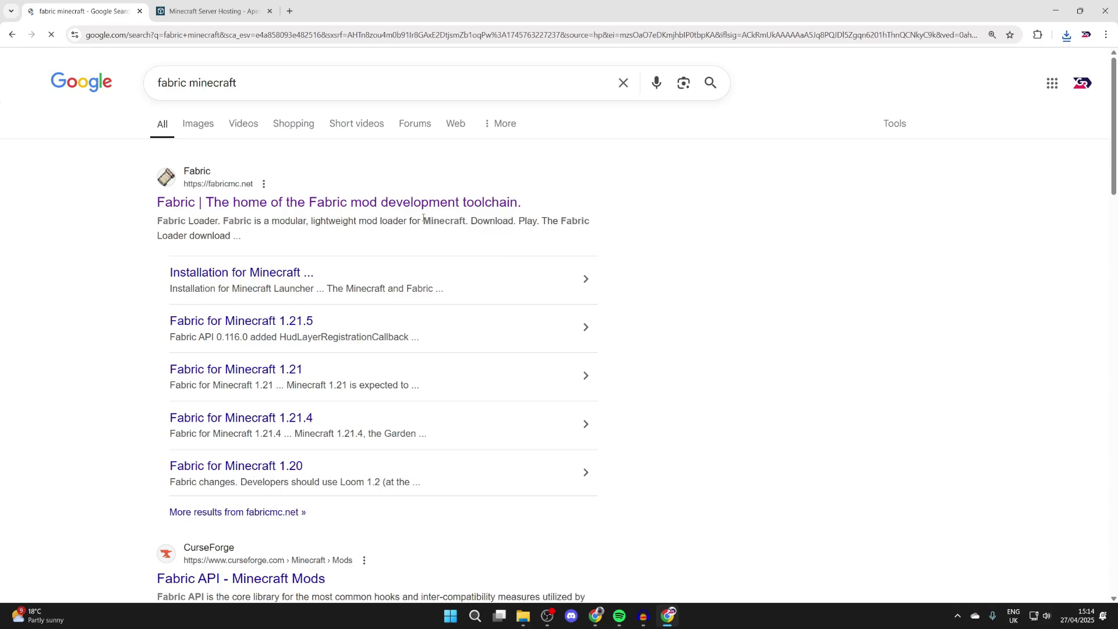
left_click(419, 205)
left_click(553, 194)
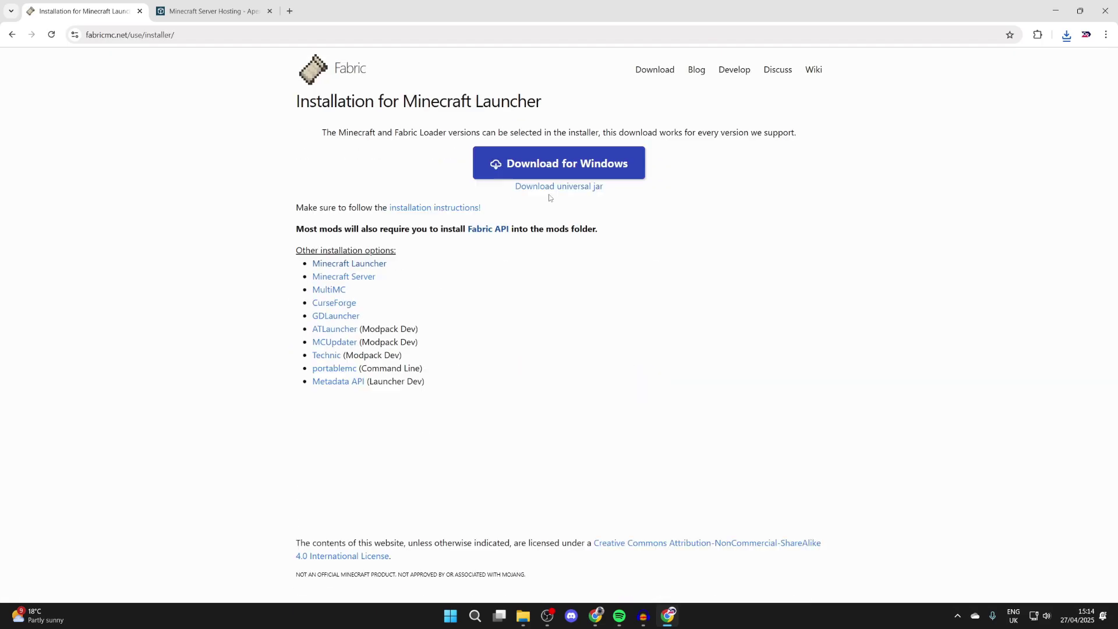
left_click(558, 168)
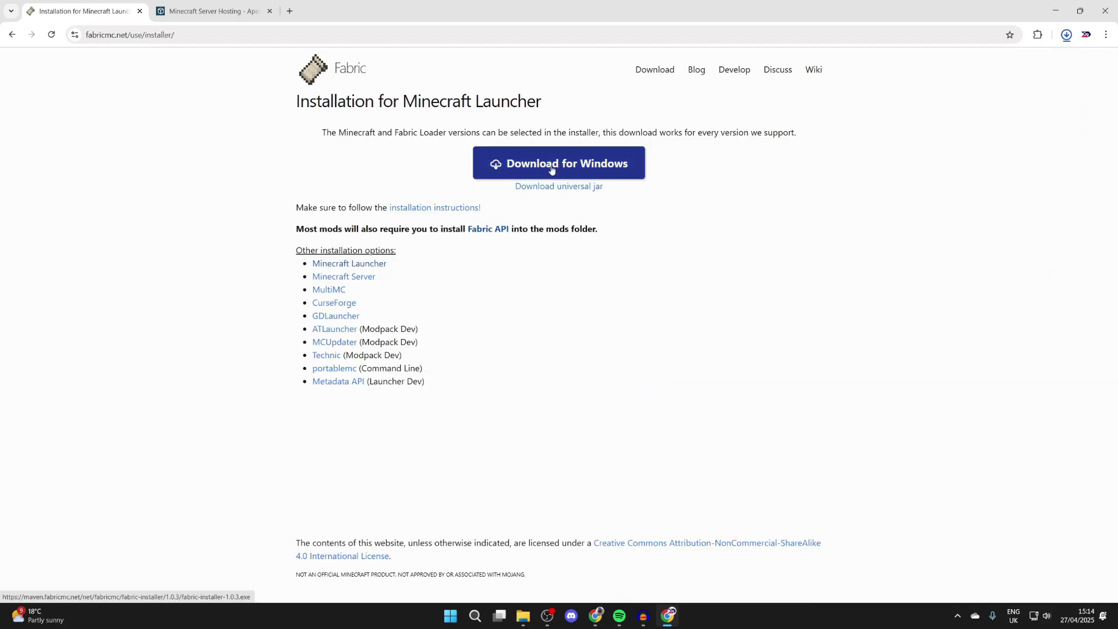
left_click(501, 229)
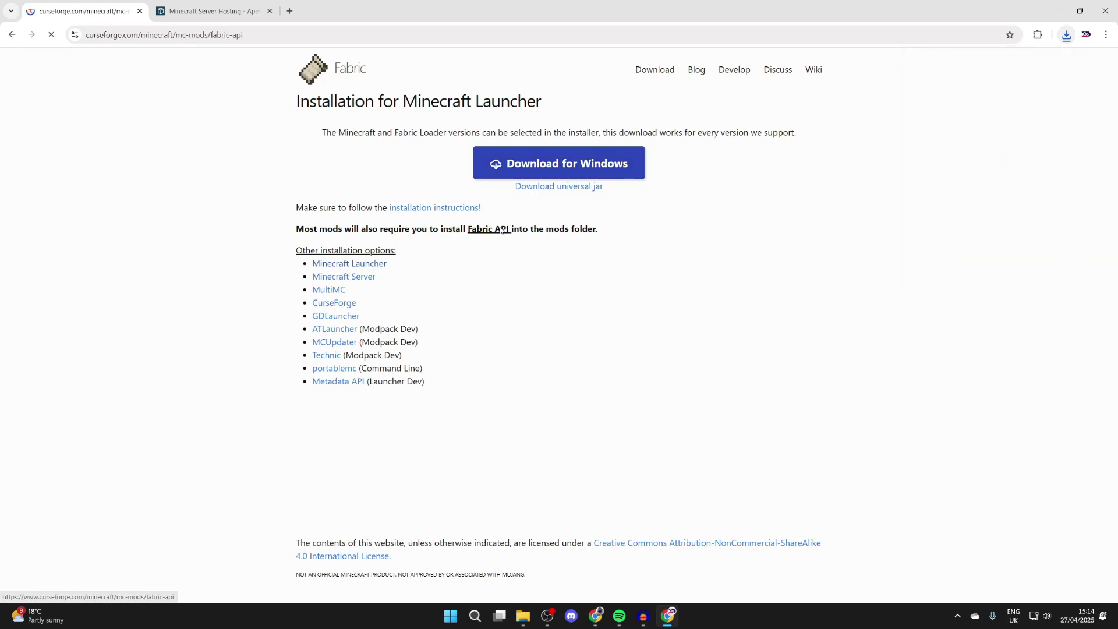
Step: Filter Fabric API files to game version 1.21.5 and download the newest one, 0.121.0
left_click(294, 294)
scroll(281, 227, "down", 2)
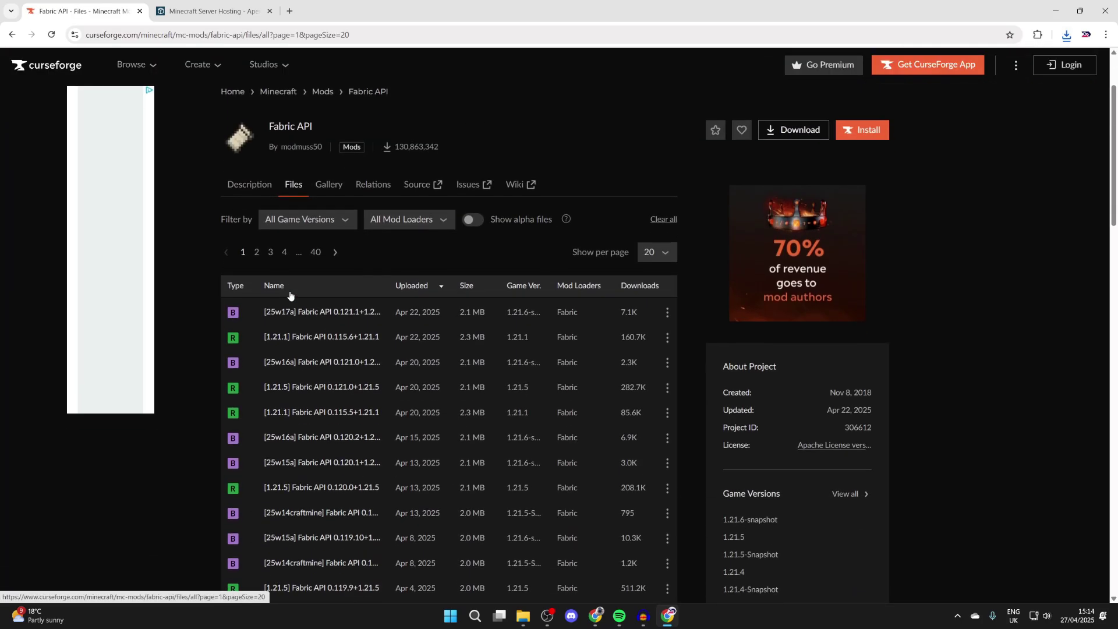
left_click(280, 223)
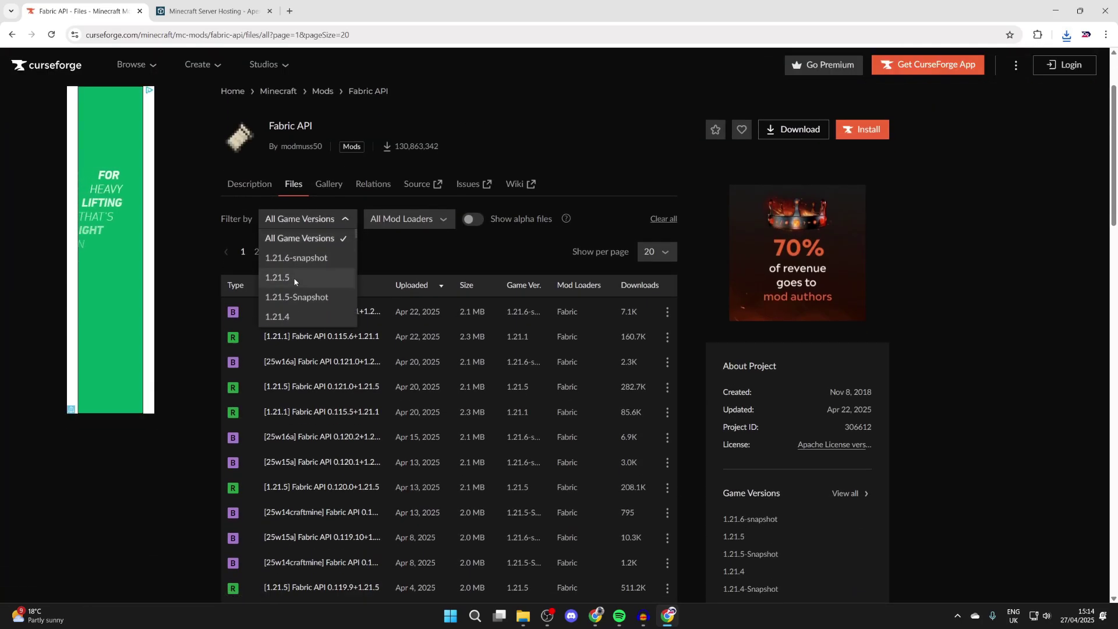
left_click(272, 276)
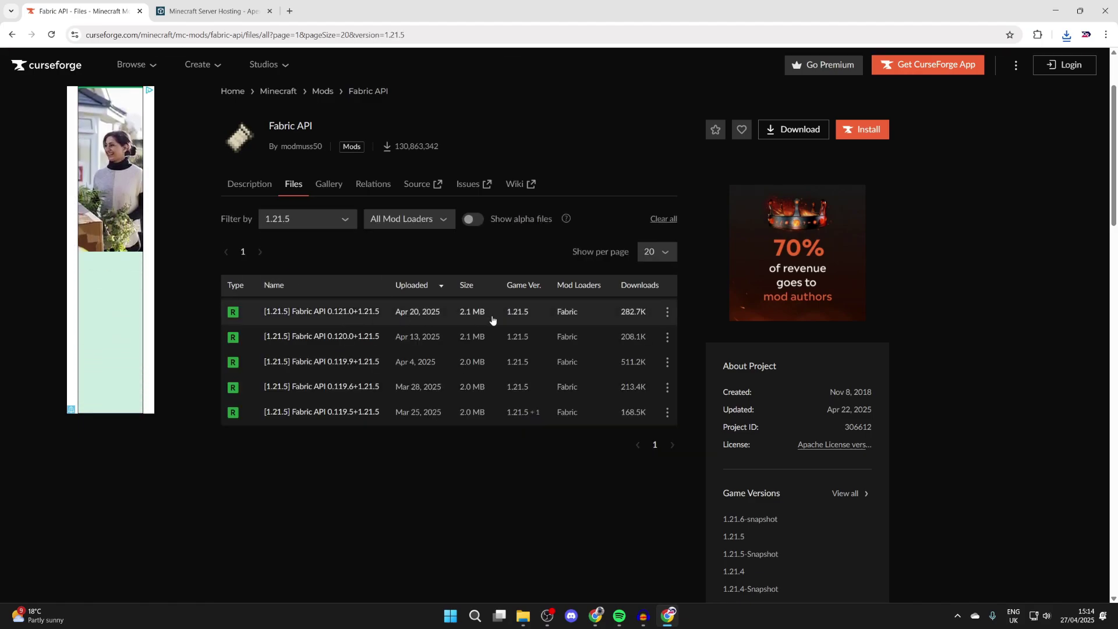
left_click(667, 312)
left_click(688, 362)
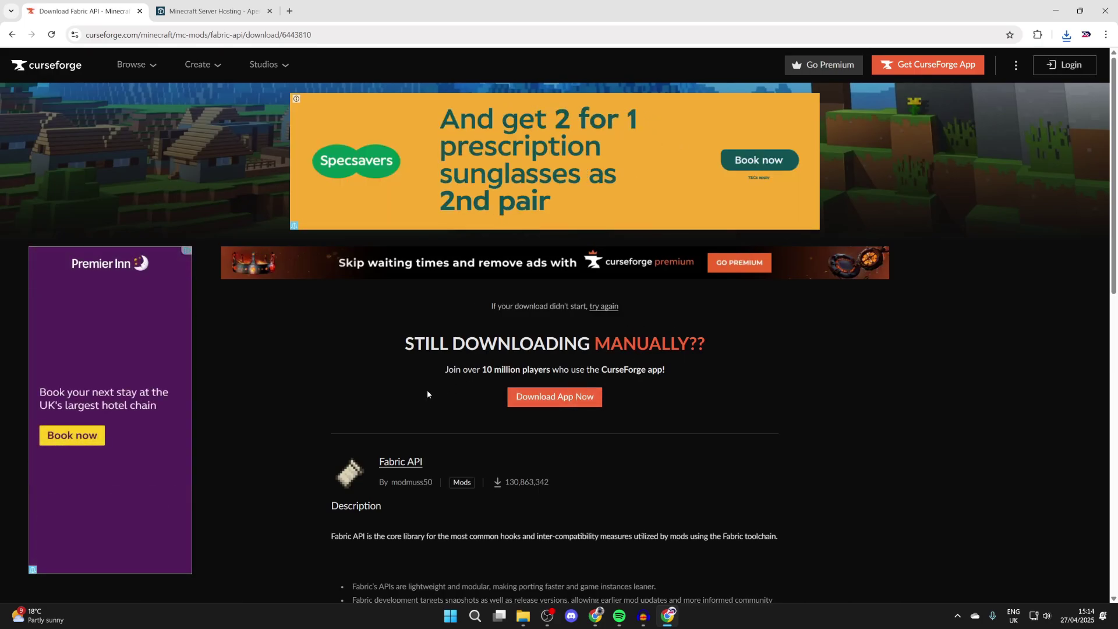
left_click(208, 4)
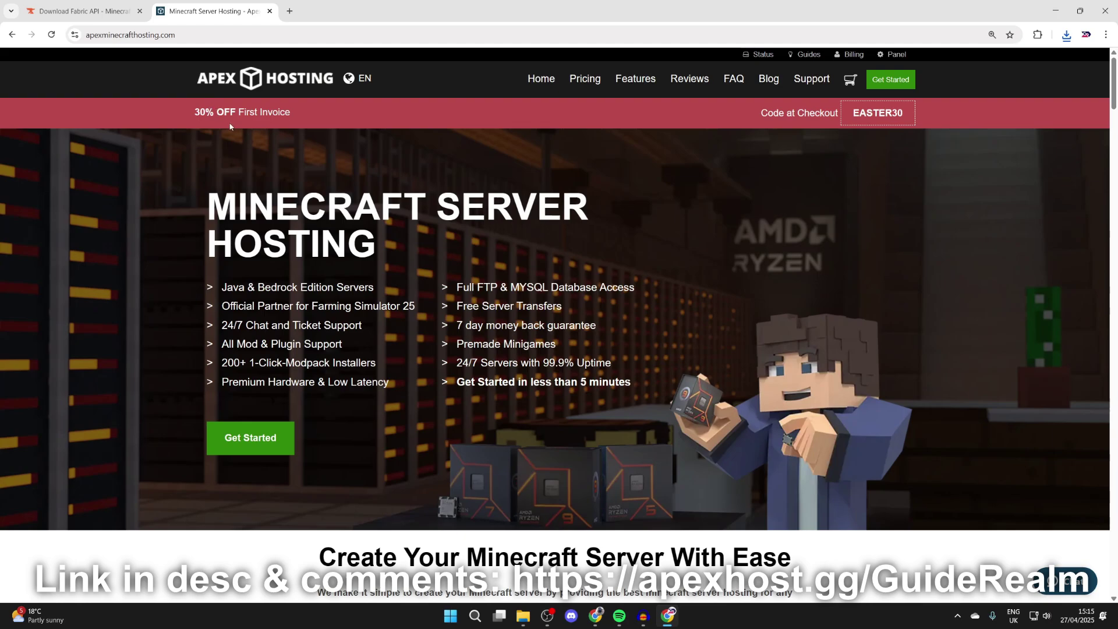
Step: Scroll through the Apex Minecraft Server Hosting features, then minimize everything to show the desktop
scroll(230, 126, "down", 15)
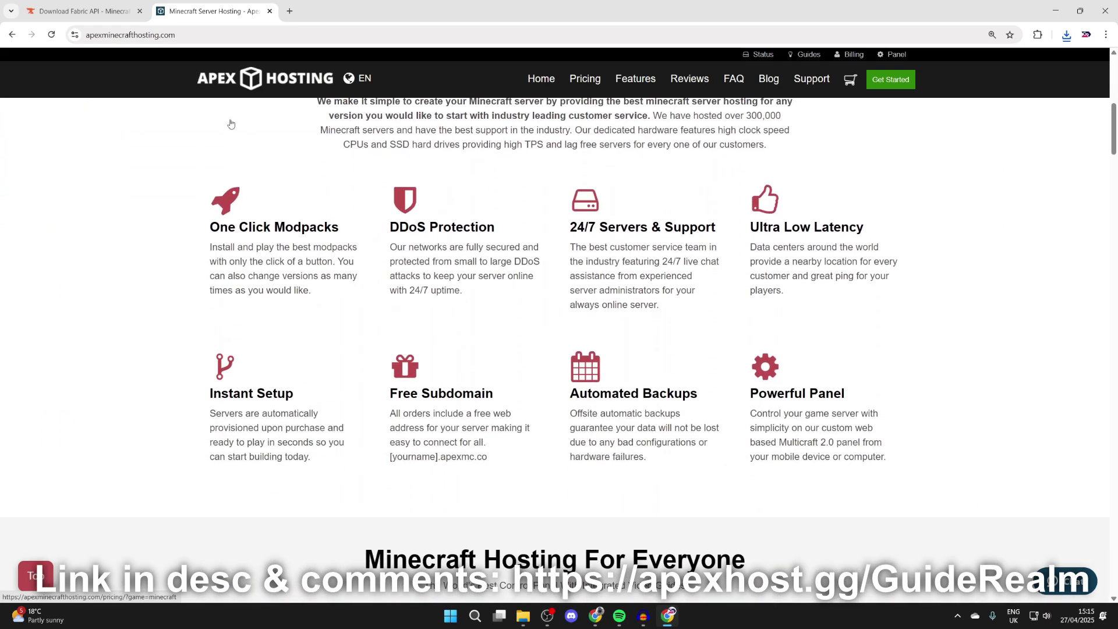
scroll(230, 122, "up", 5)
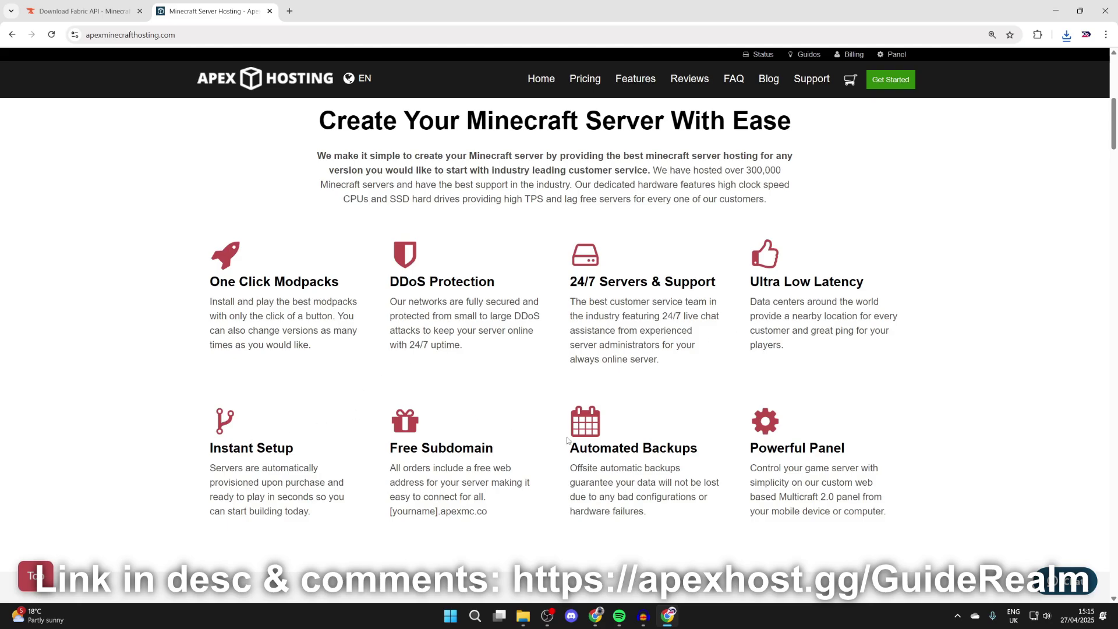
scroll(481, 373, "up", 6)
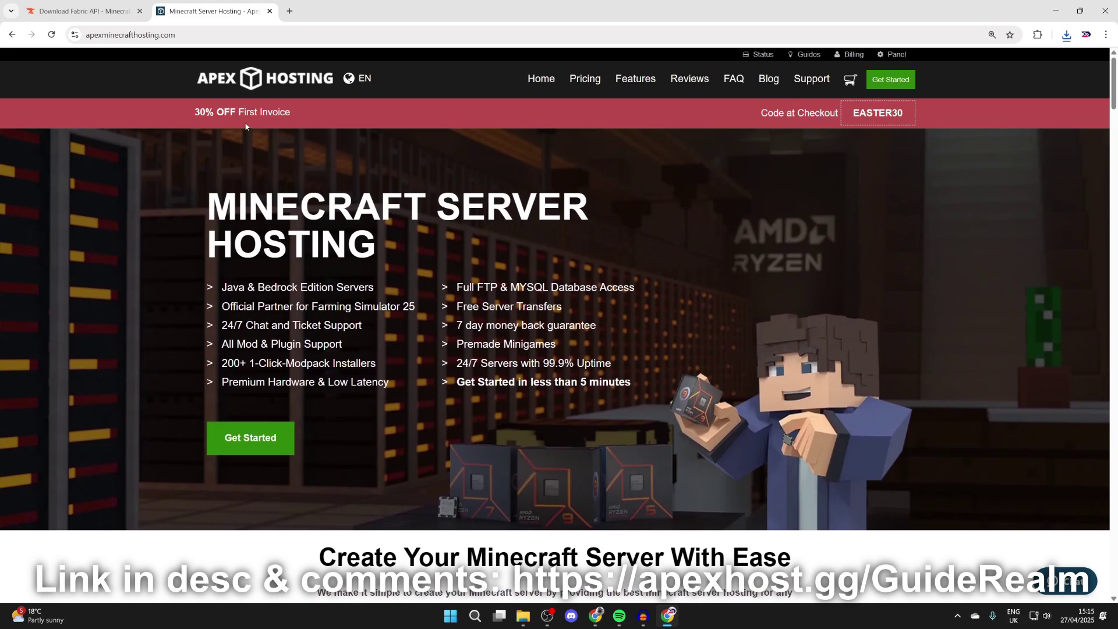
key("super+d")
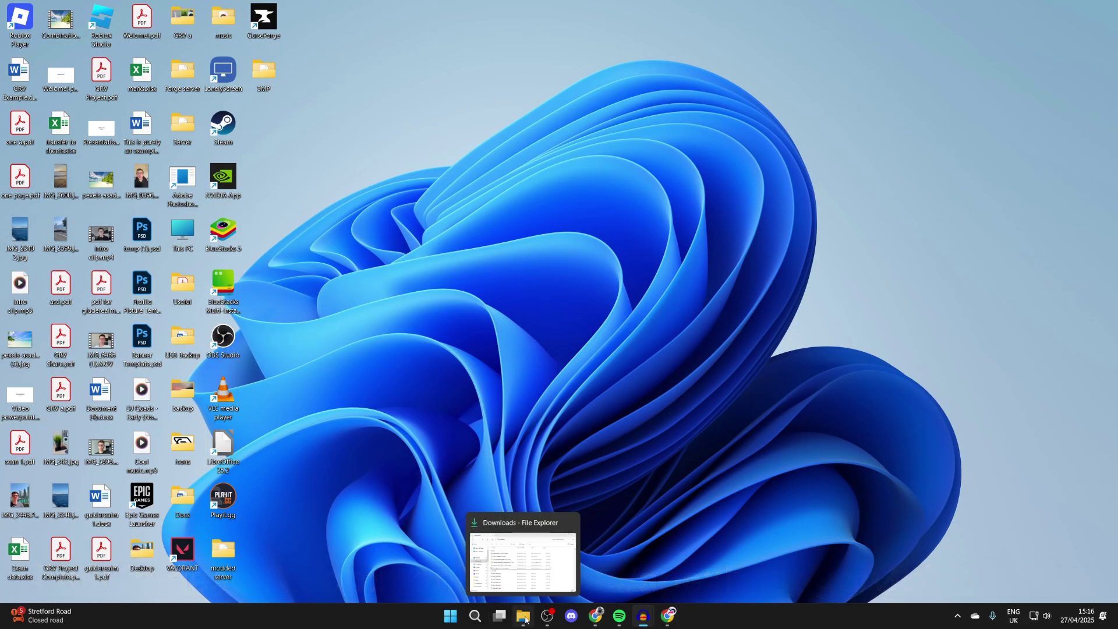
Step: Run fabric-installer-1.0.3.exe from Downloads and install Fabric loader 0.16.14 for Minecraft 1.21.5
left_click(524, 618)
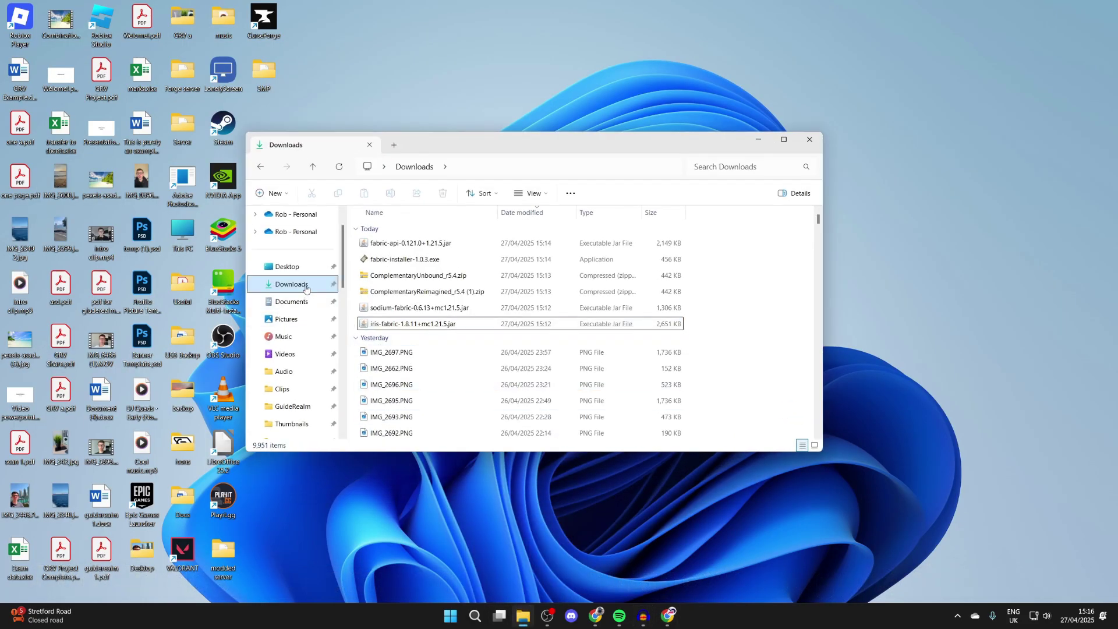
double_click(444, 261)
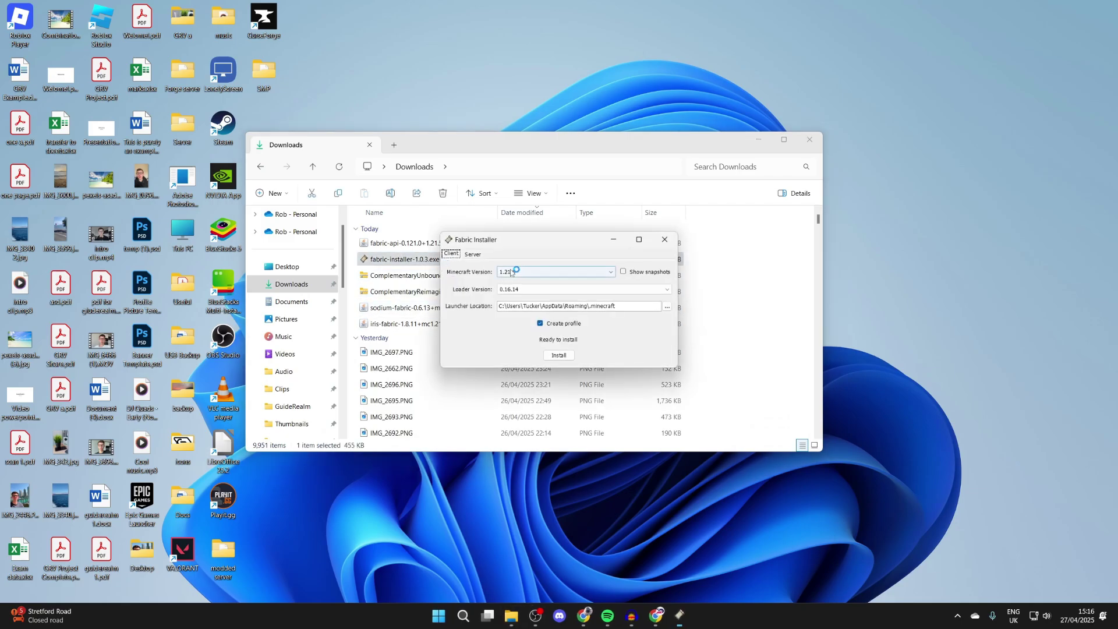
left_click(521, 273)
left_click(520, 282)
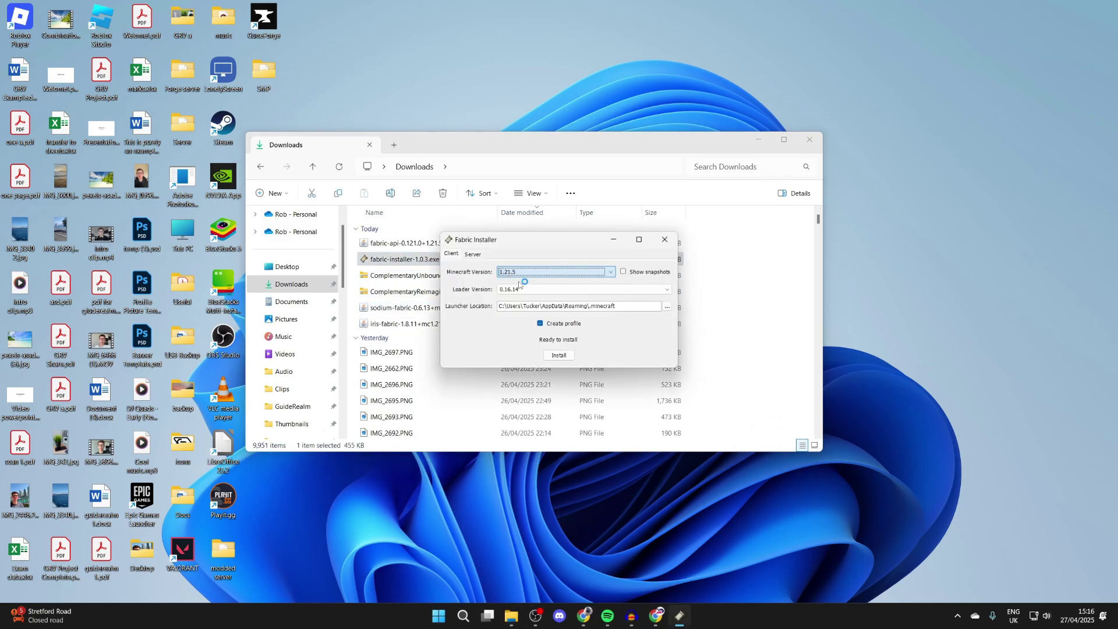
left_click(564, 359)
left_click(665, 240)
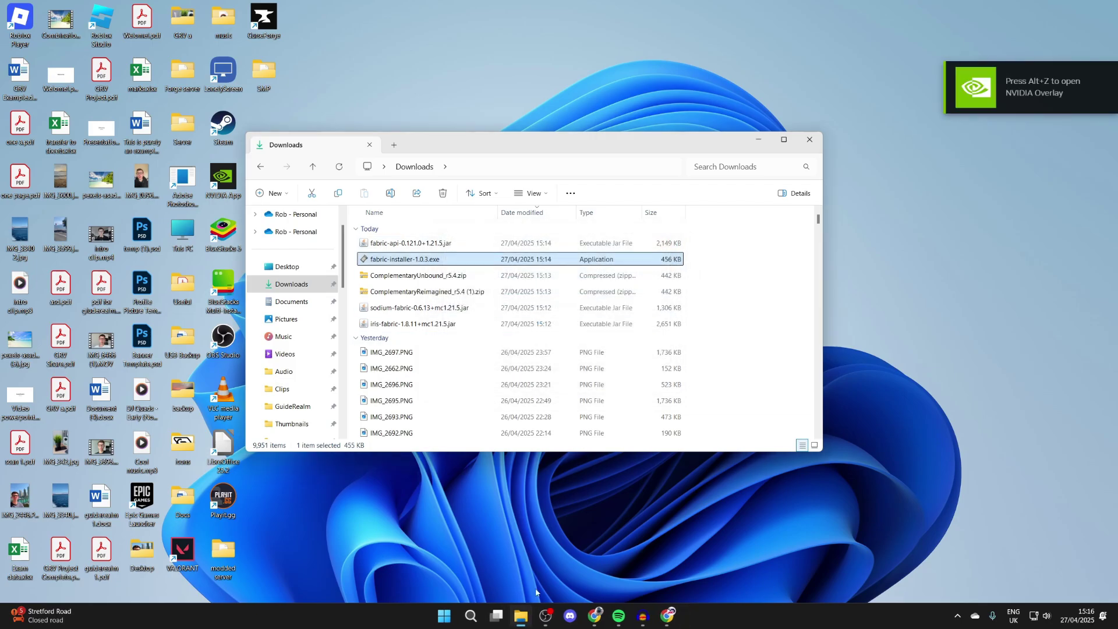
left_click(444, 617)
Step: Launch the Minecraft Launcher and open the fabric-loader-1.21.5 installation's mods folder
type("mi")
key("Return")
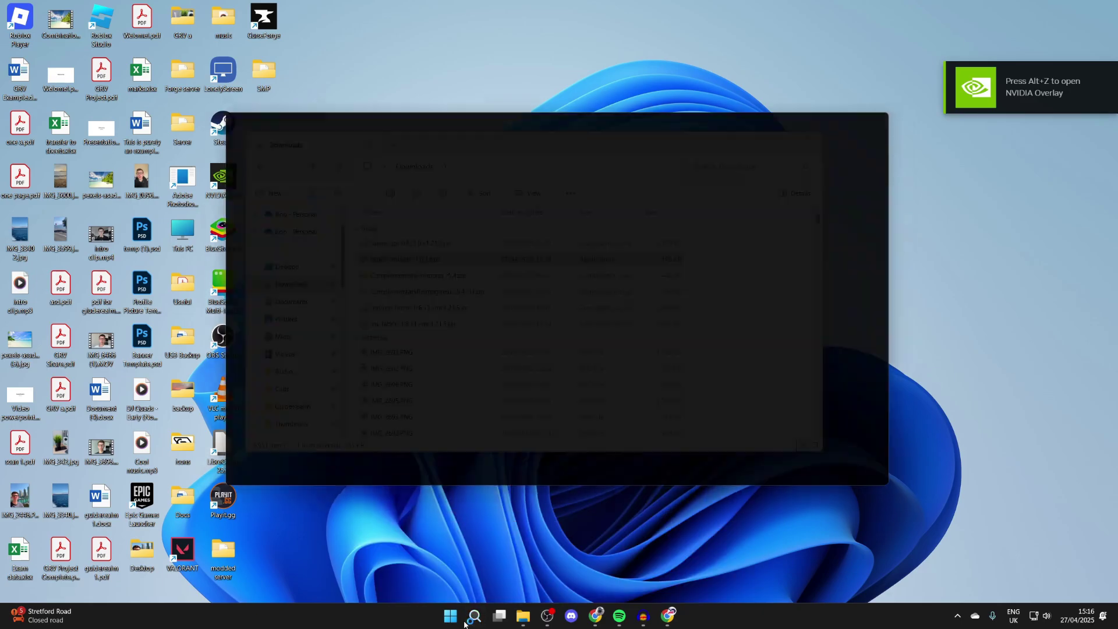
left_click(386, 153)
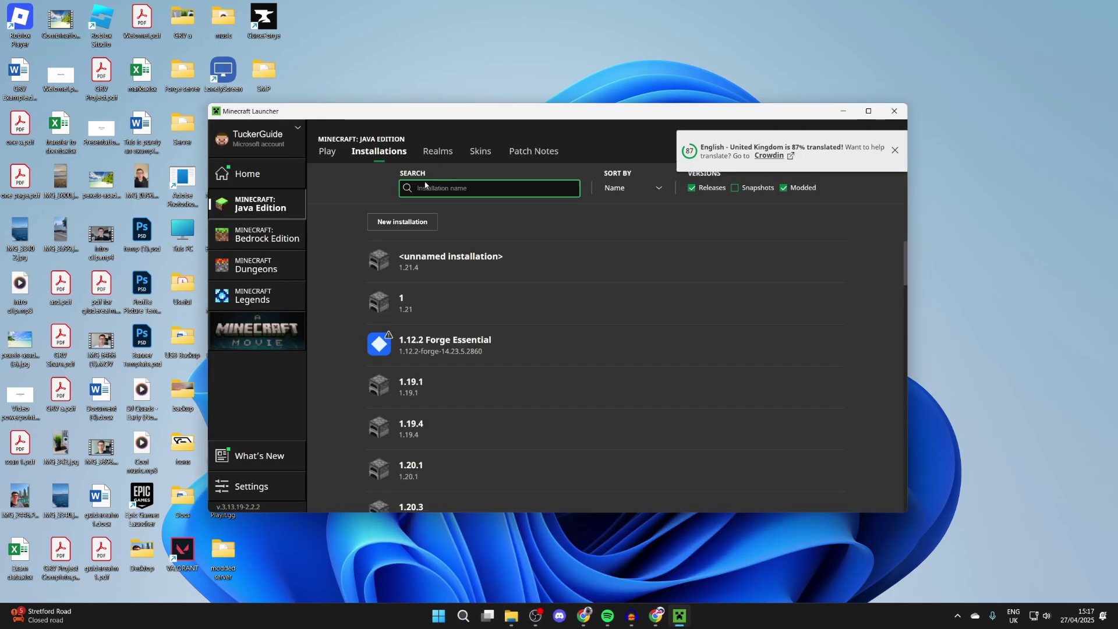
scroll(633, 318, "down", 15)
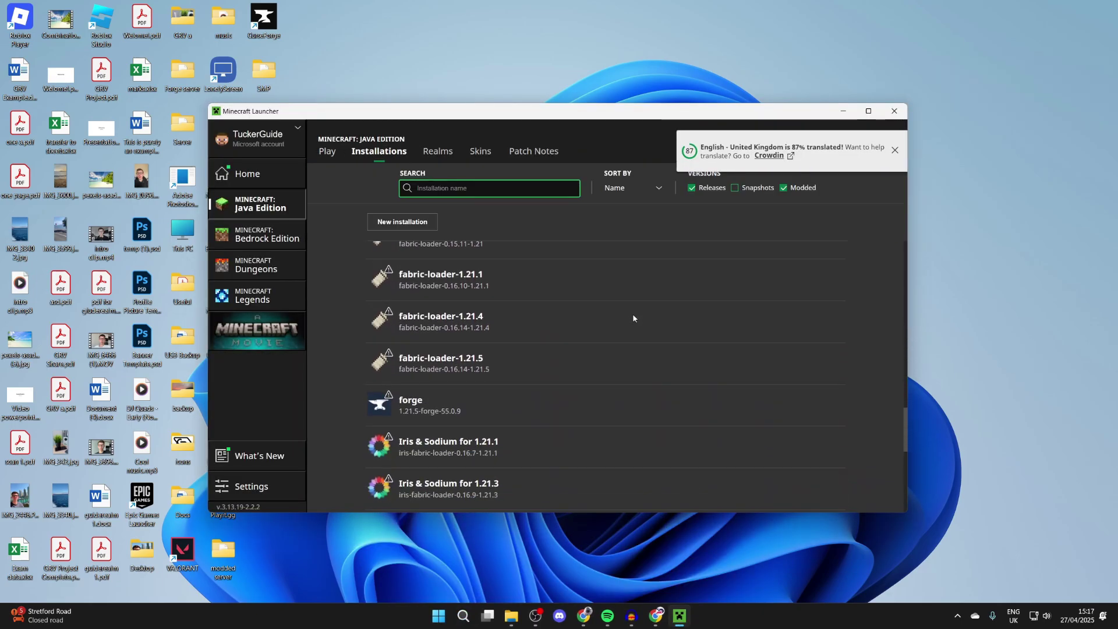
scroll(520, 350, "down", 1)
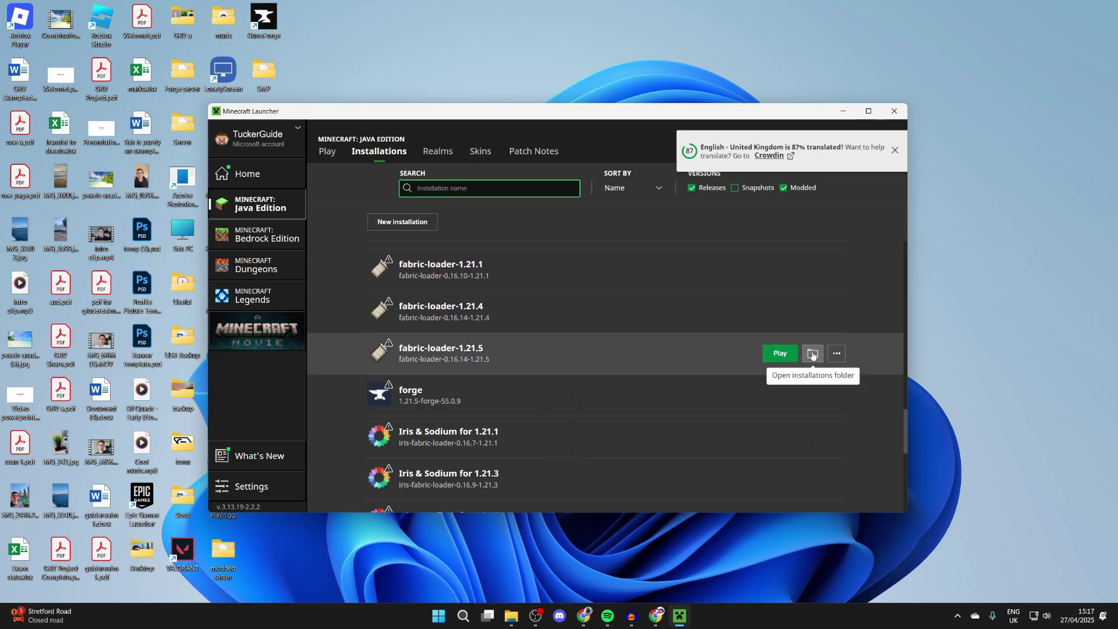
left_click(813, 354)
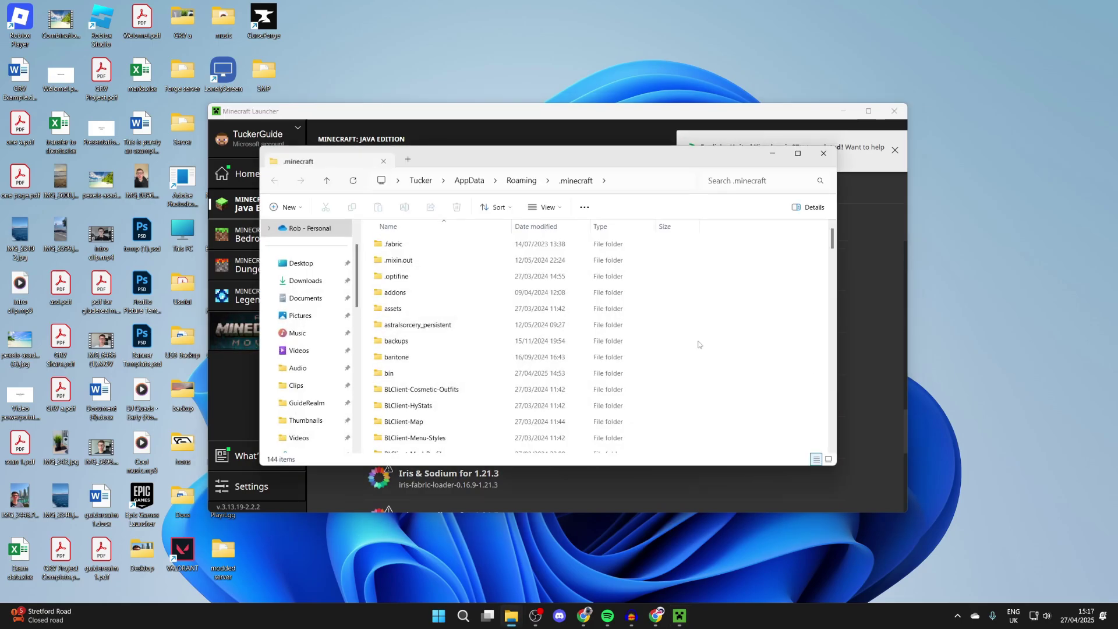
scroll(601, 337, "down", 7)
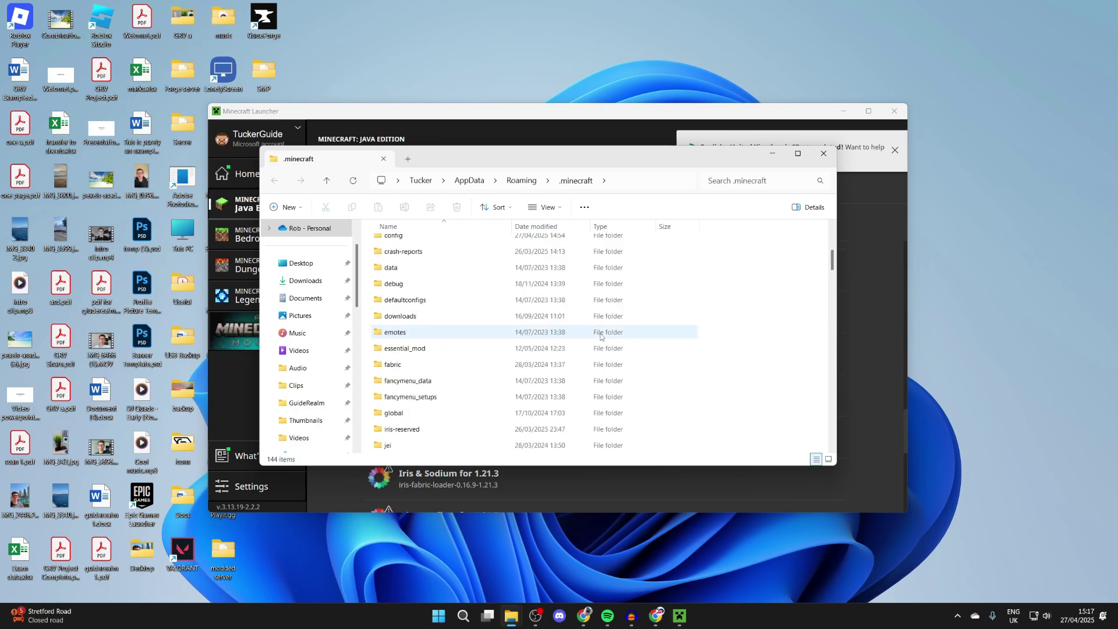
scroll(495, 375, "down", 2)
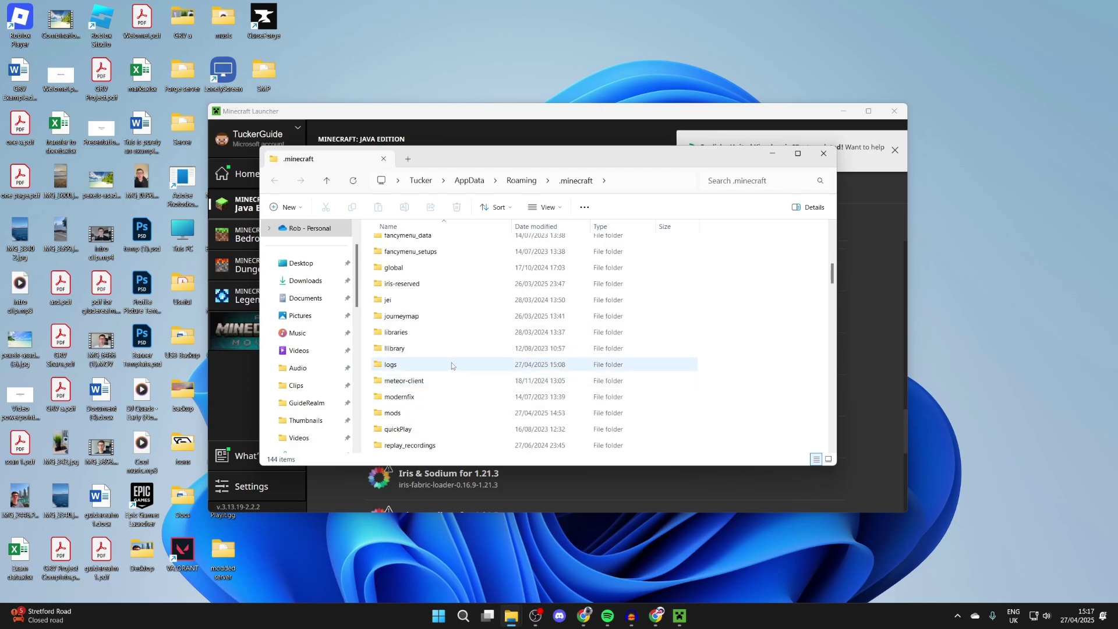
double_click(434, 419)
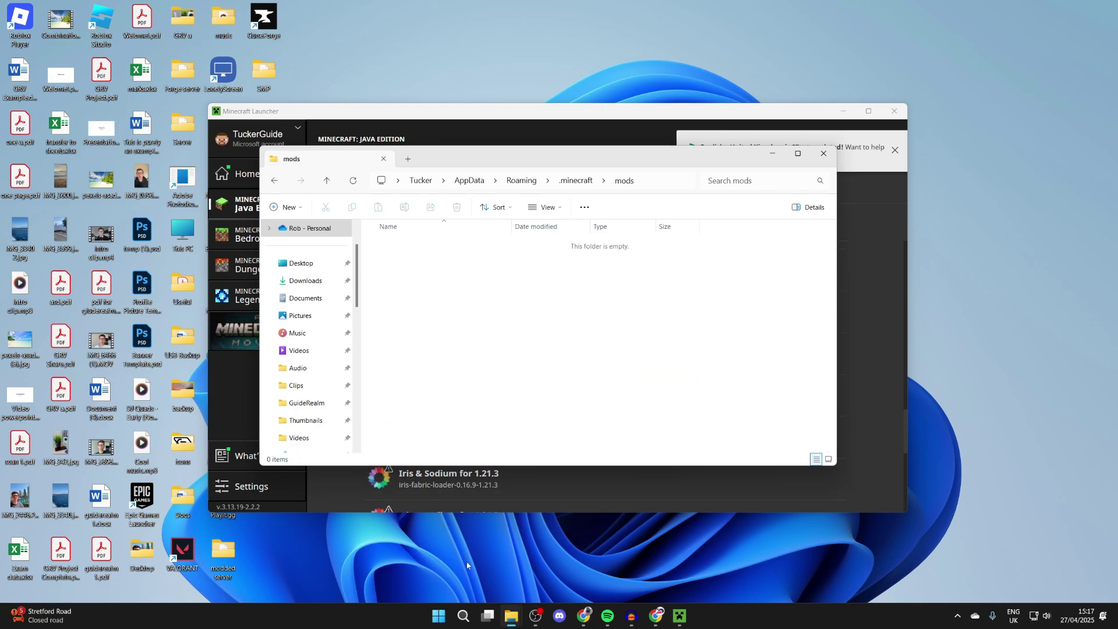
Step: Drag the fabric-api, sodium-fabric and iris-fabric jars from Downloads into the mods folder
mouse_move(510, 615)
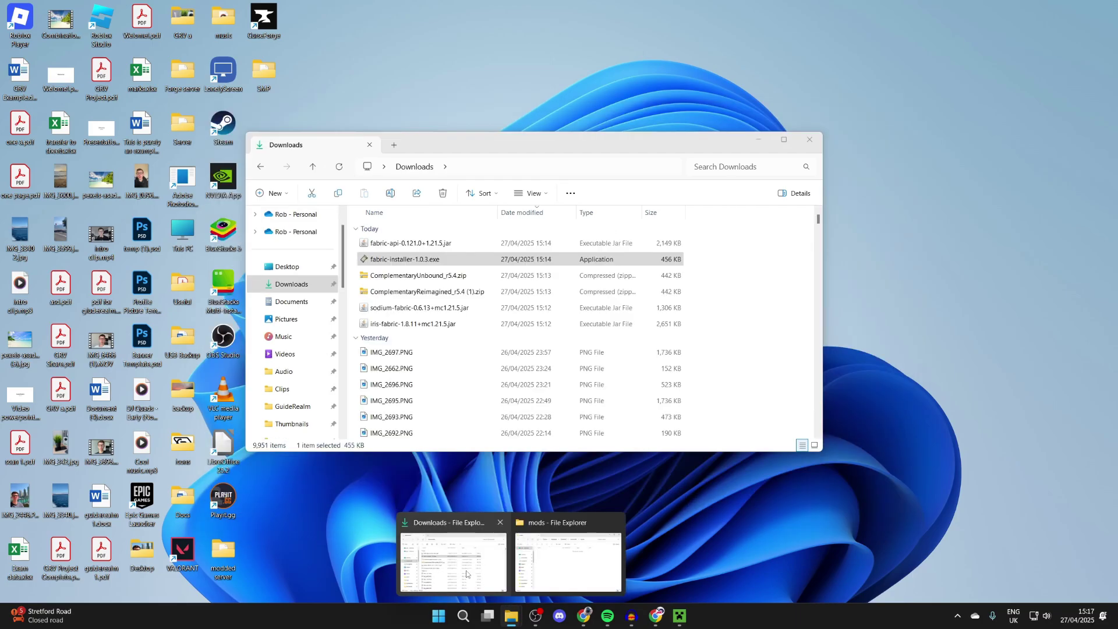
left_click(448, 553)
left_click_drag(502, 144, 804, 211)
left_click(690, 310)
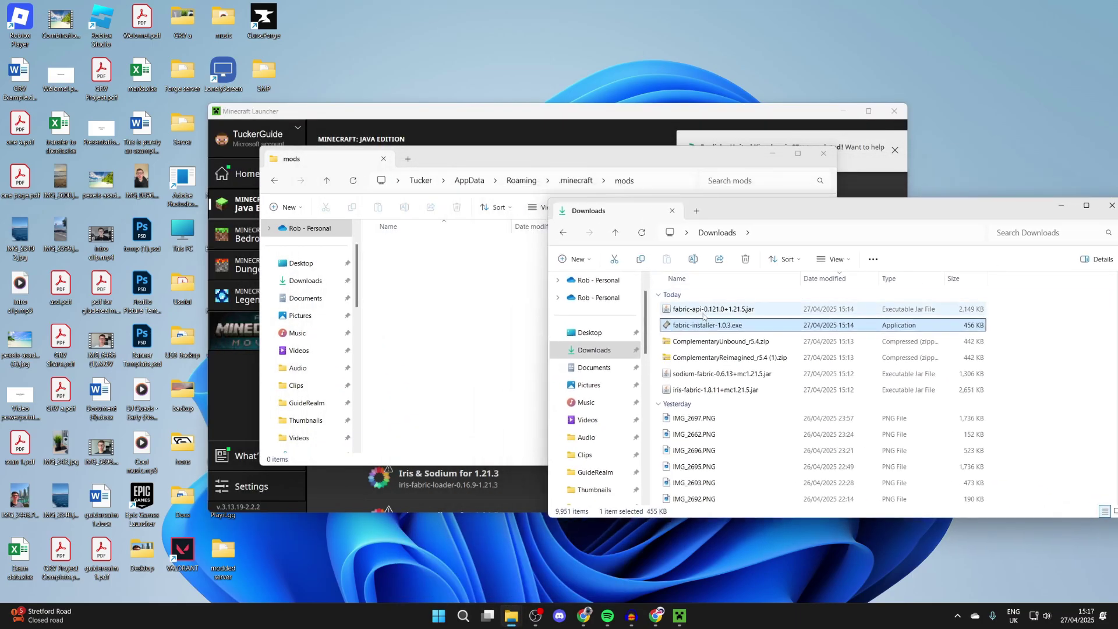
mouse_move(691, 310)
left_mouse_down()
mouse_move(475, 297)
mouse_move(780, 379)
left_mouse_up()
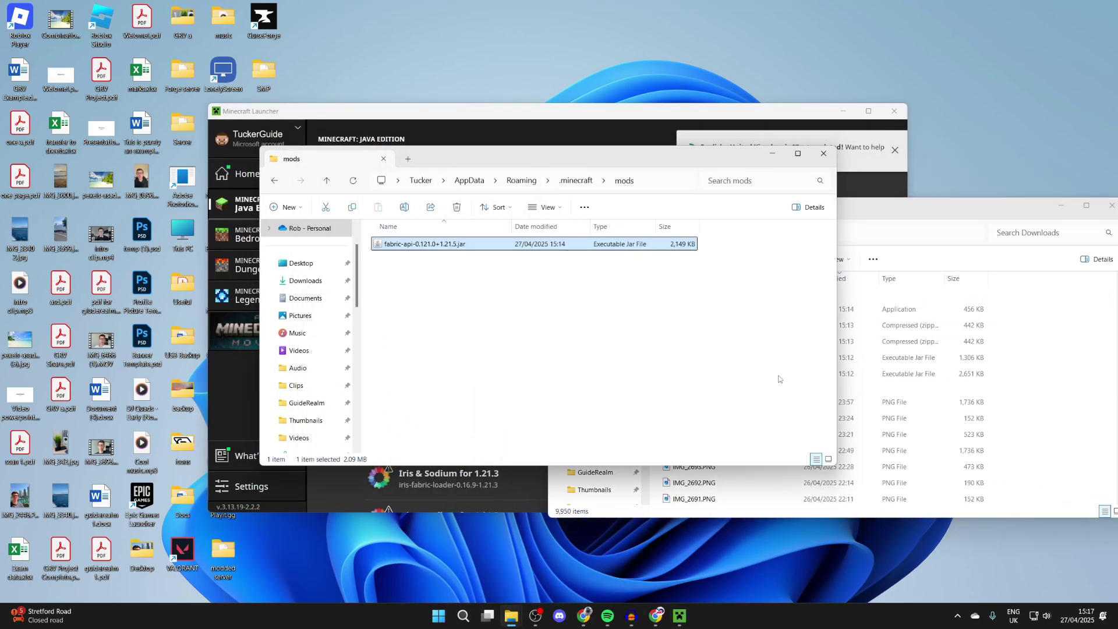
left_click(922, 210)
mouse_move(687, 358)
left_mouse_down()
mouse_move(674, 320)
mouse_move(580, 324)
left_mouse_up()
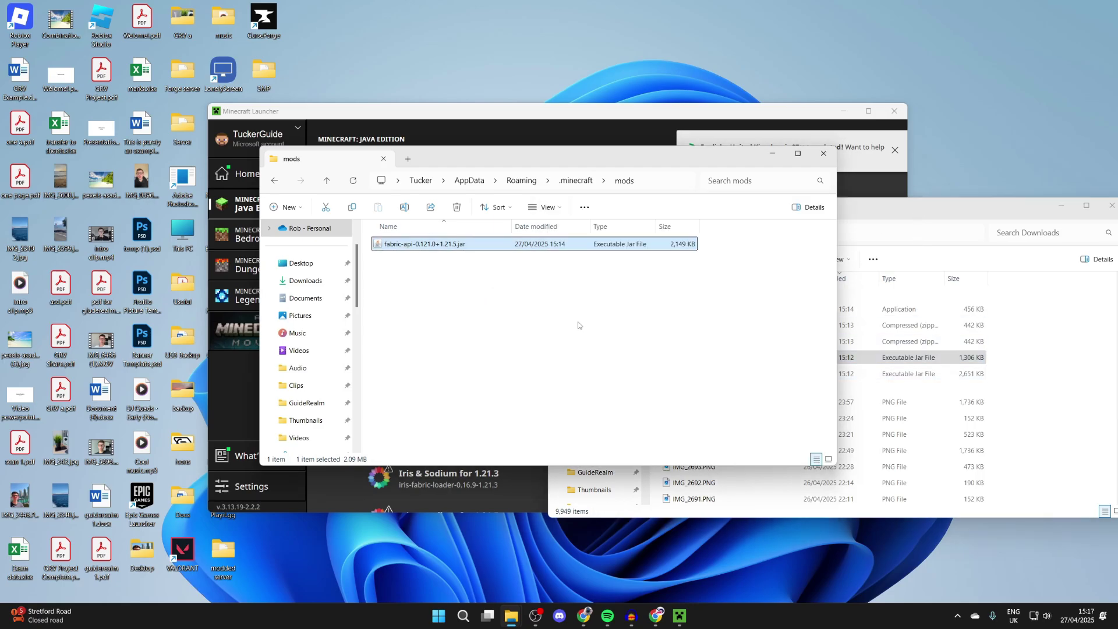
left_click(943, 219)
left_click_drag(687, 357, 466, 292)
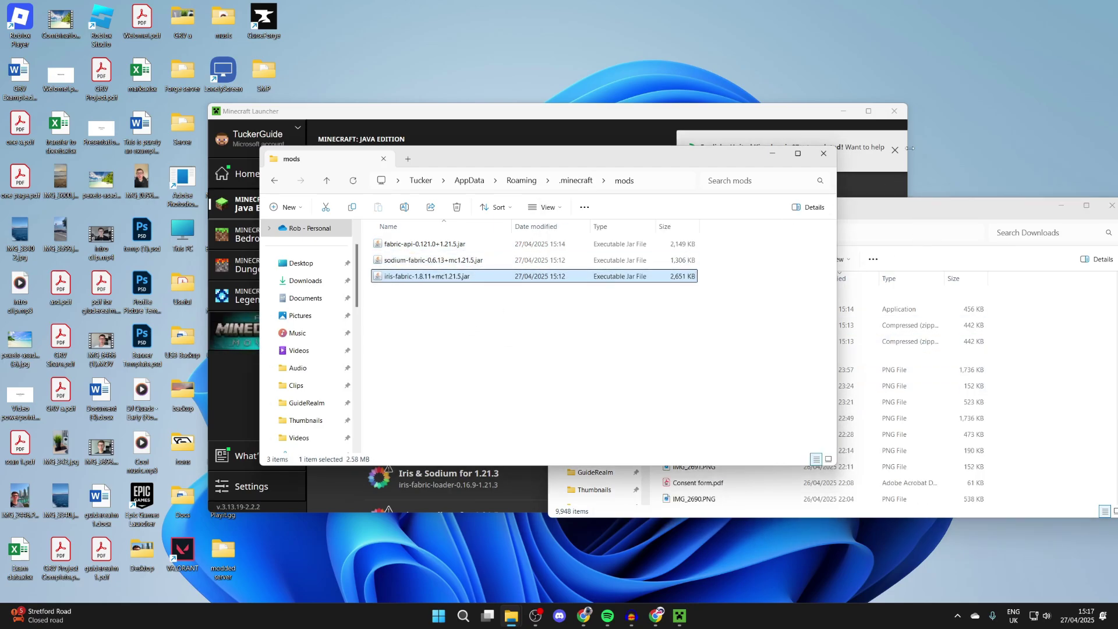
left_click(823, 154)
left_click(582, 262)
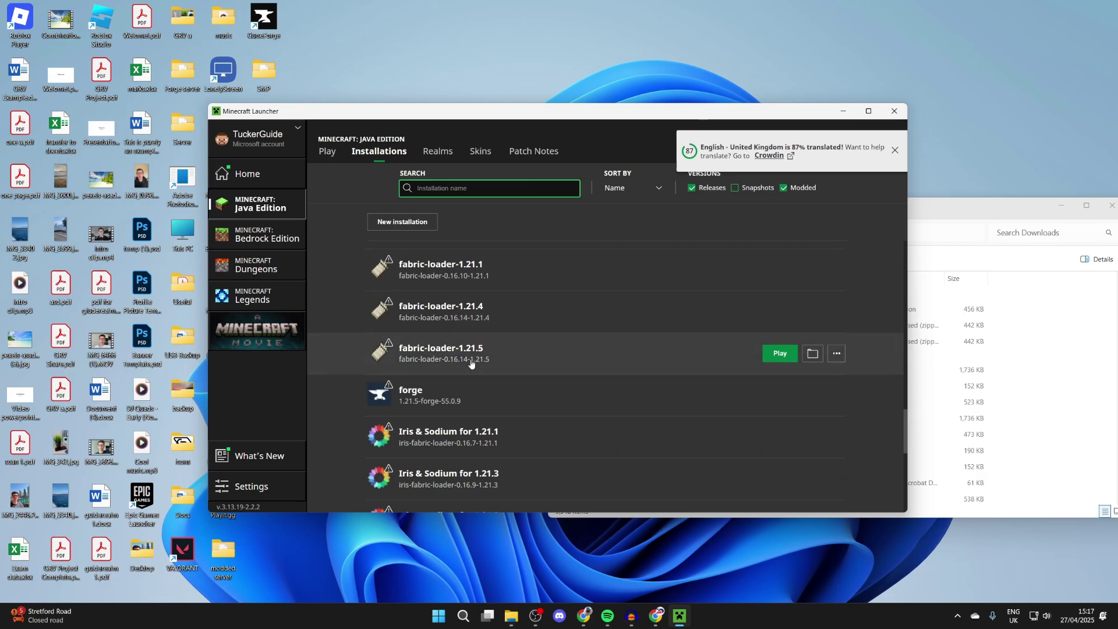
Step: Play fabric-loader-1.21.5 and open the shaderpacks folder via Options > Video Settings > Shader Packs
left_click(785, 355)
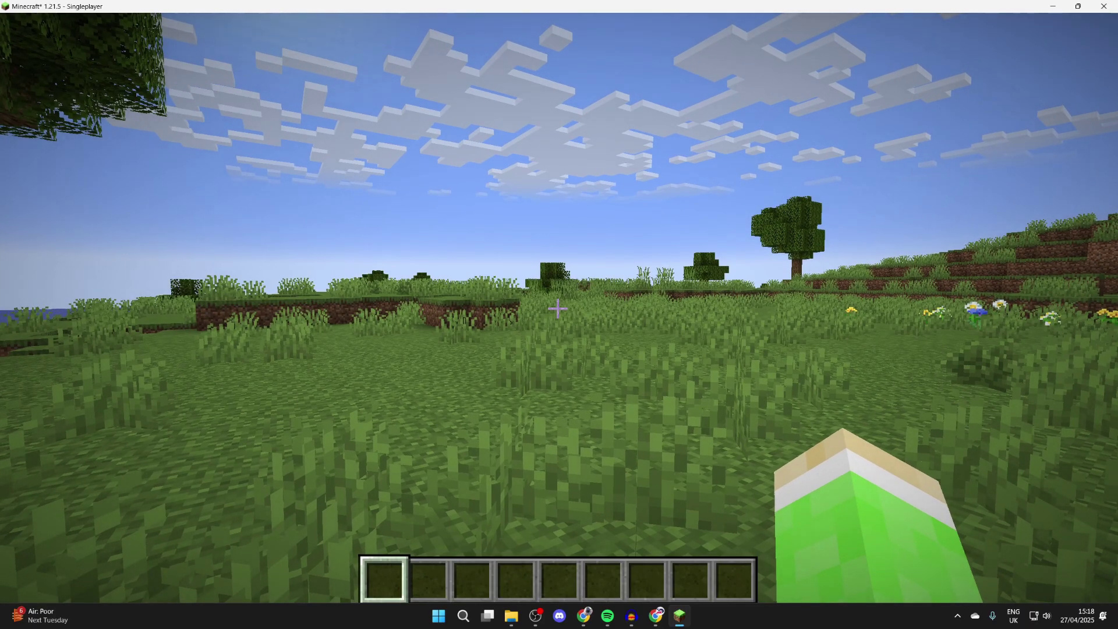
key("Escape")
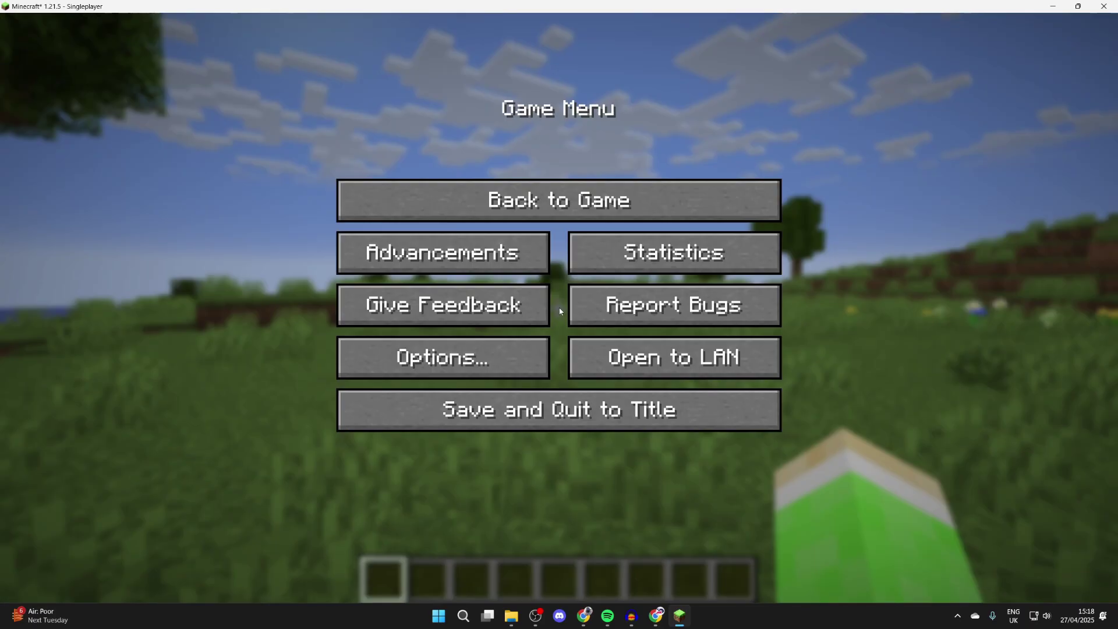
left_click(522, 355)
left_click(506, 294)
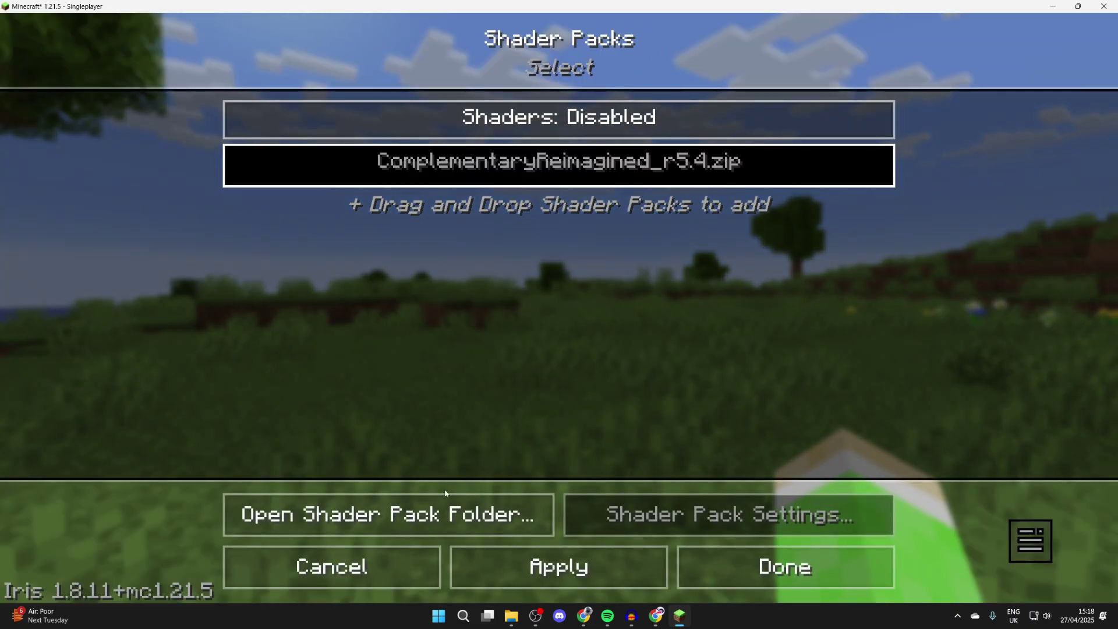
left_click(429, 517)
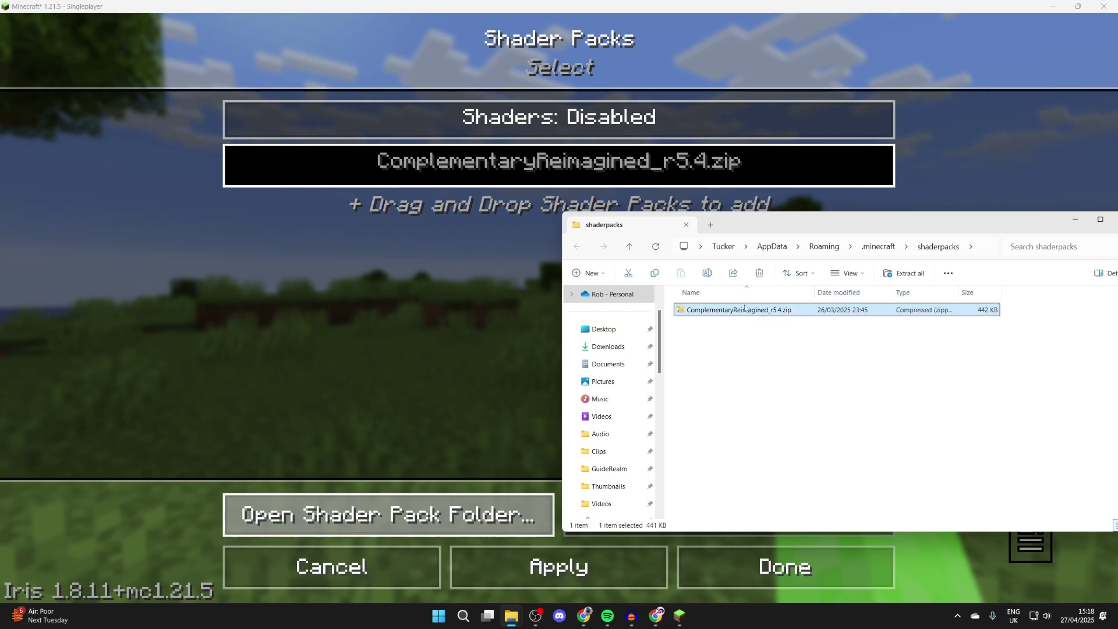
Step: Replace the old shader zip with ComplementaryReimagined_r5.4 (1).zip and ComplementaryUnbound_r5.4.zip
key("Delete")
mouse_move(512, 616)
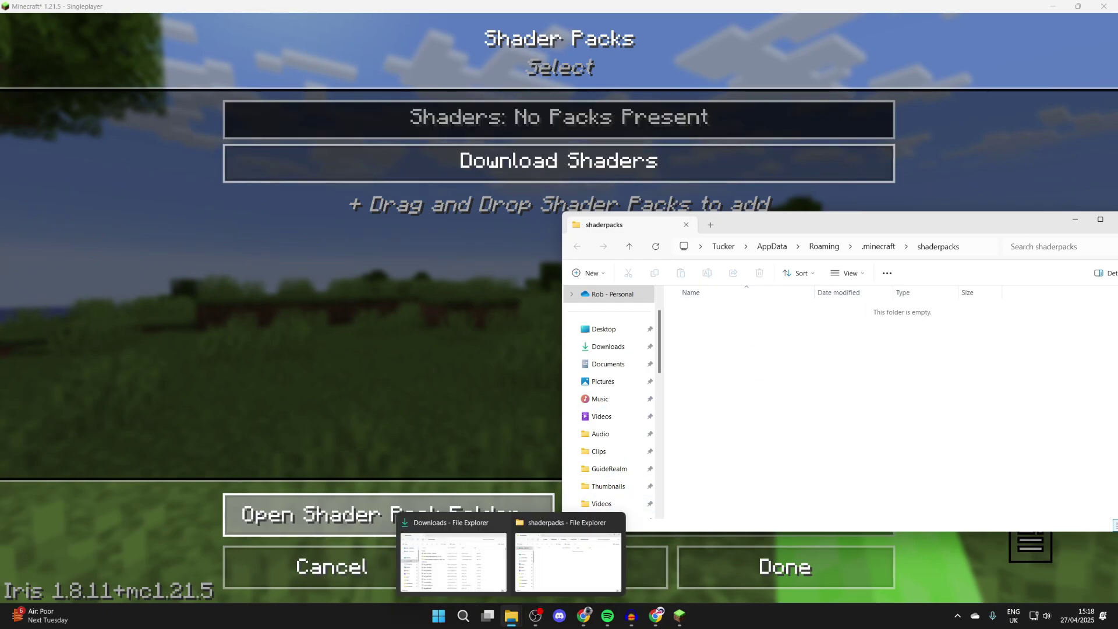
left_click(462, 569)
mouse_move(612, 205)
left_mouse_down()
mouse_move(241, 207)
mouse_move(238, 295)
left_mouse_up()
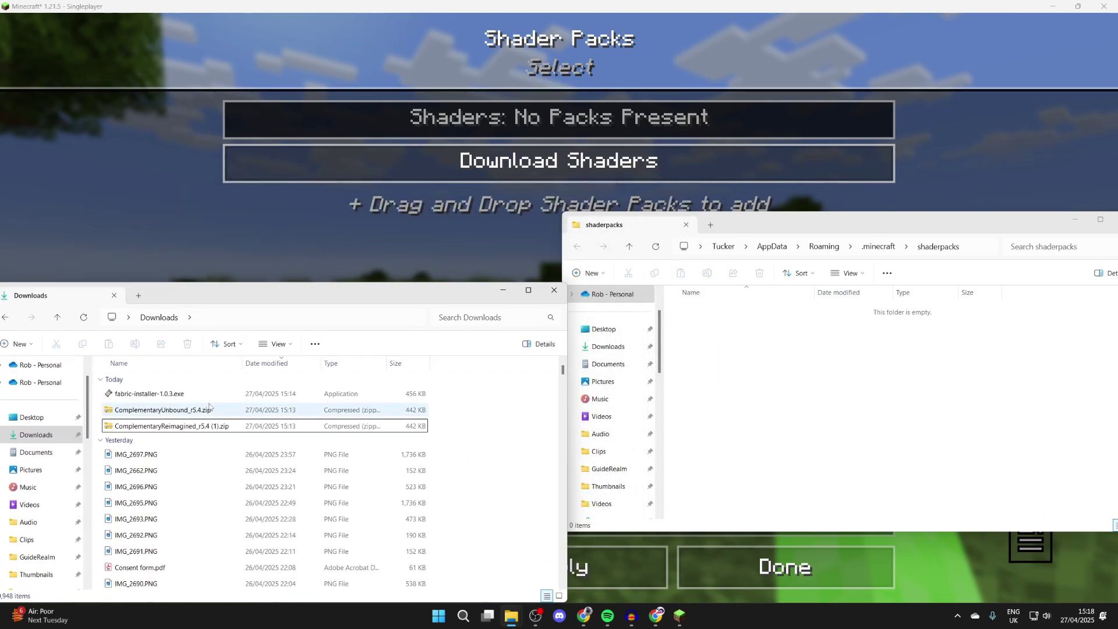
left_click_drag(769, 373, 768, 373)
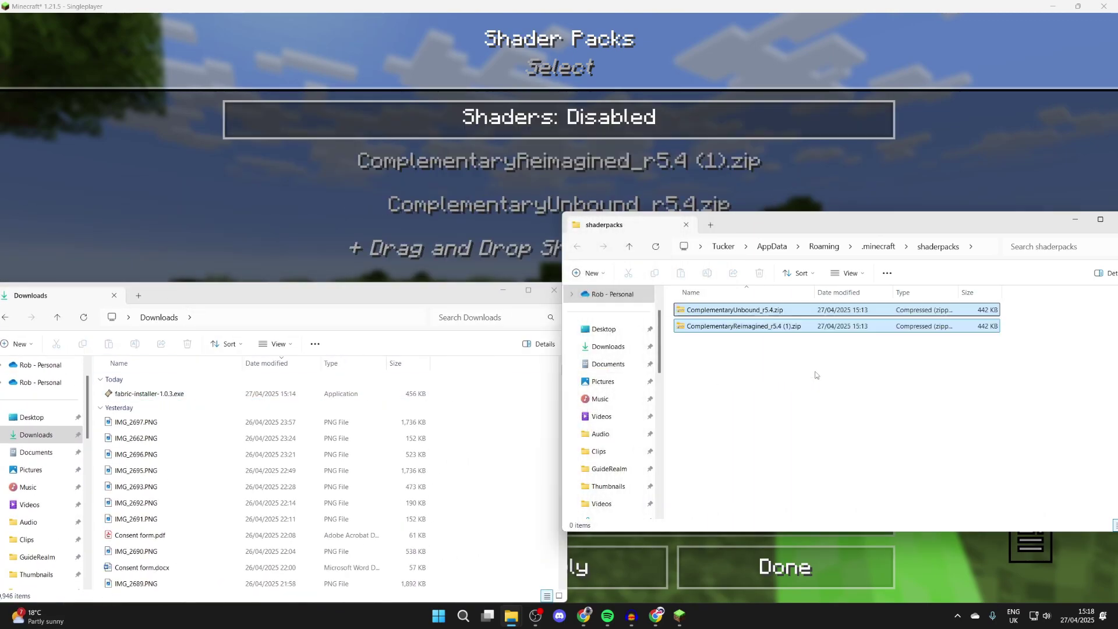
left_click(606, 120)
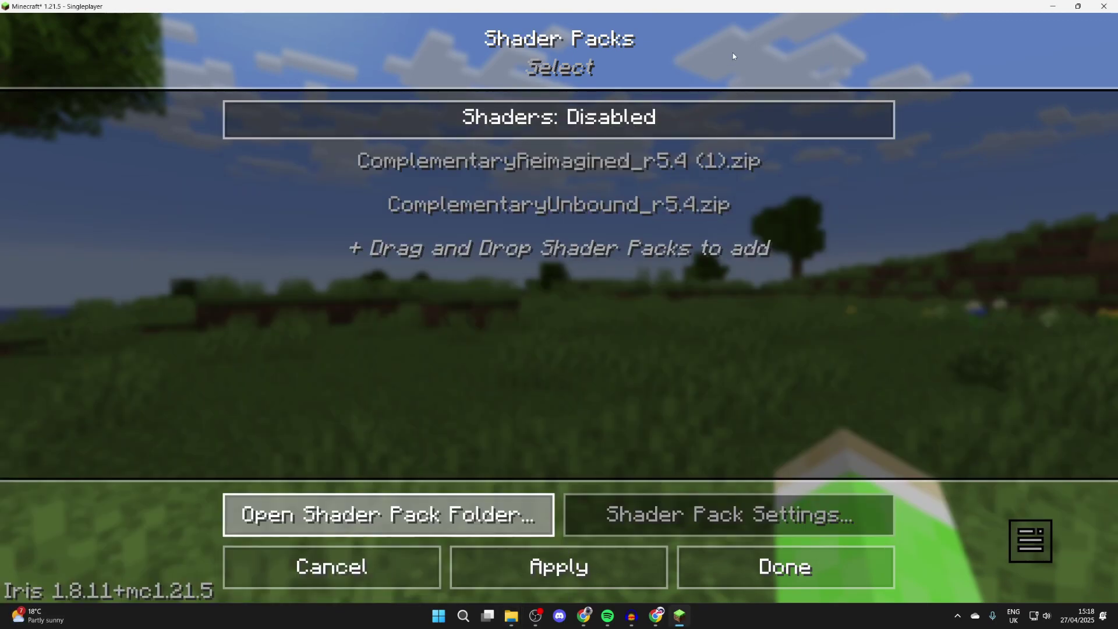
Step: Enable shaders with ComplementaryReimagined_r5.4 (1).zip, confirm with Done, and resume the world
left_click(606, 119)
left_click(589, 163)
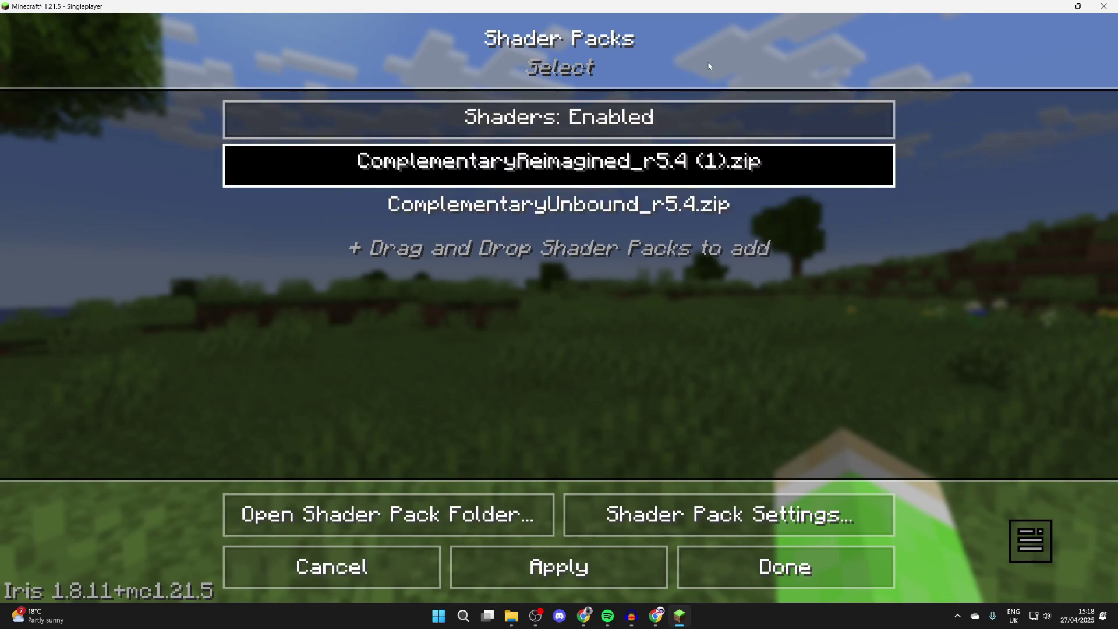
left_click(613, 565)
key("Escape")
key("Escape")
key("Escape")
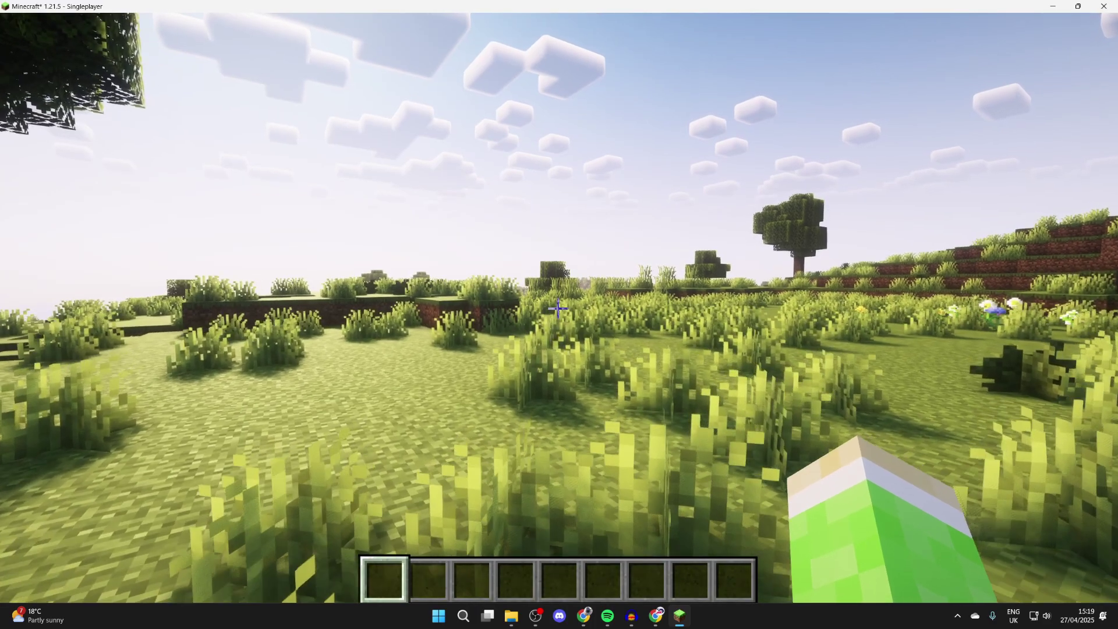